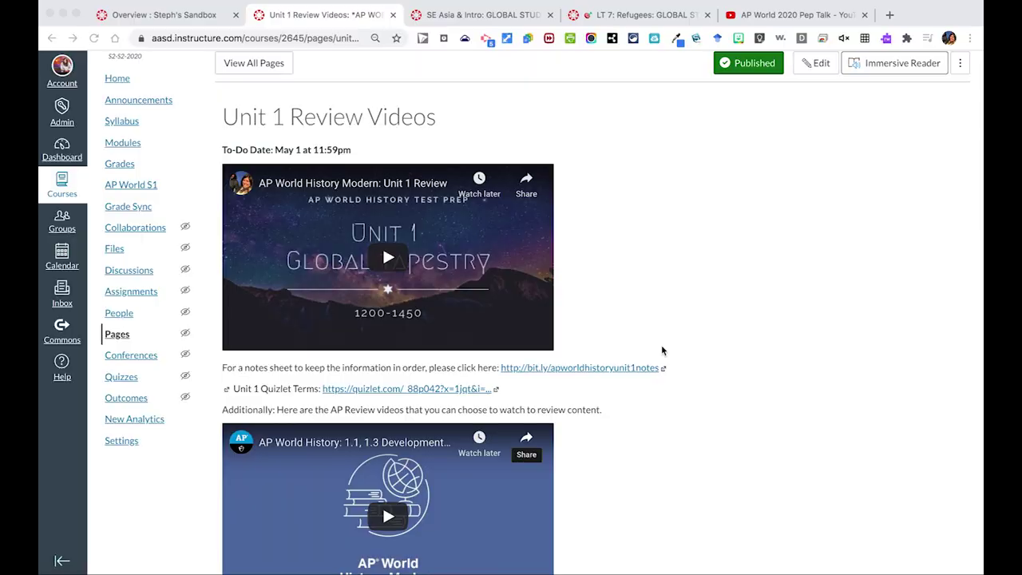
Scroll through the Unit 1 example page to review its content.
scroll(661, 351, "down", 5)
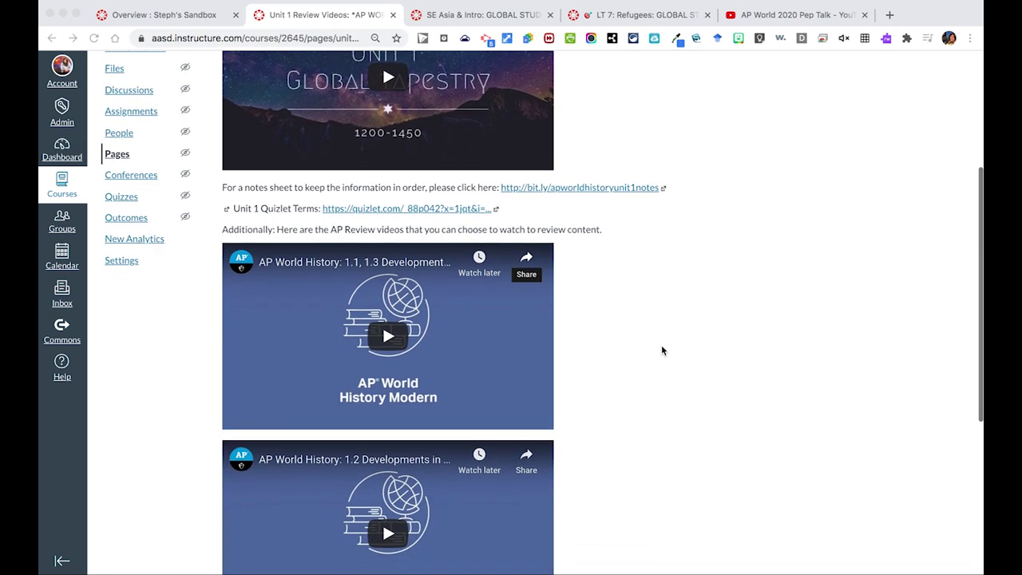
scroll(661, 350, "down", 1)
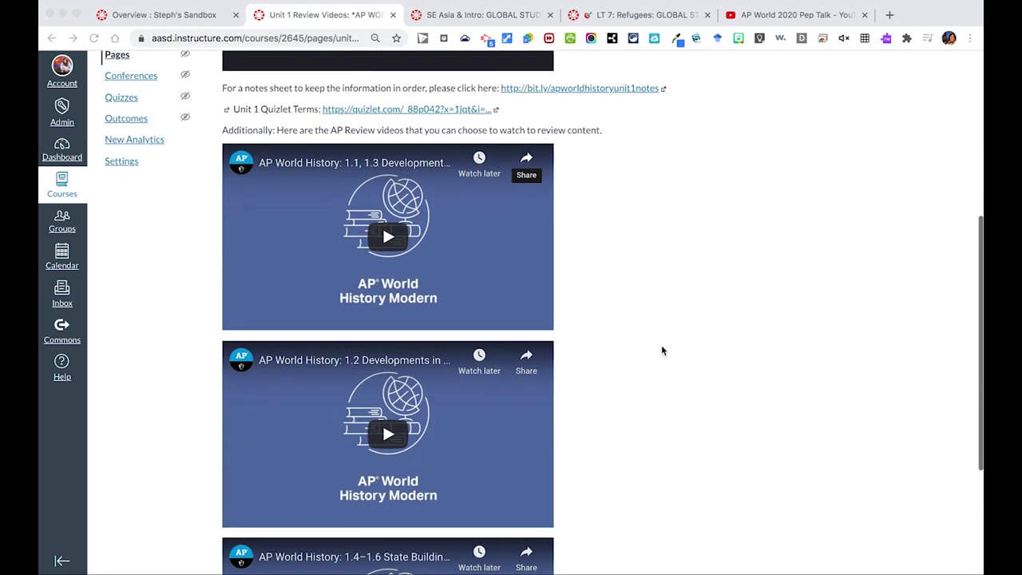
scroll(662, 351, "down", 1)
scroll(662, 350, "down", 3)
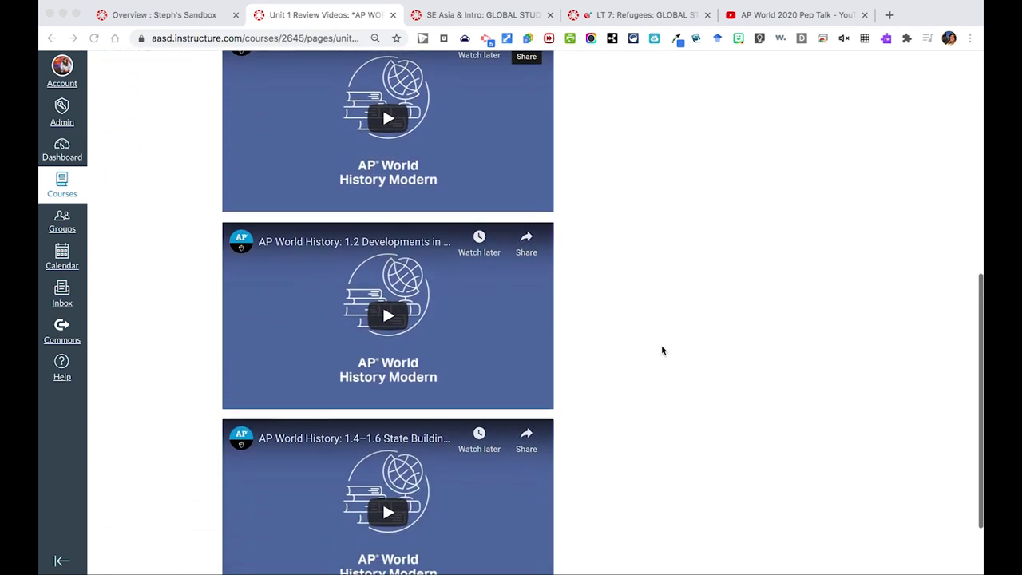
scroll(662, 351, "up", 15)
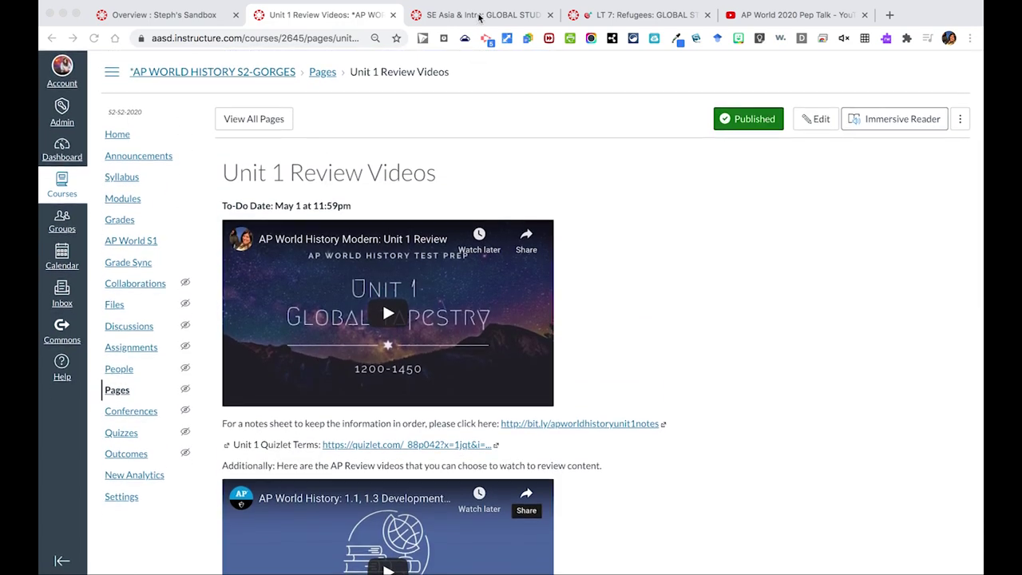
Review the SE Asia & Intro and LT 7: Refugees pages, resetting the embedded slides to slide 1.
left_click(479, 16)
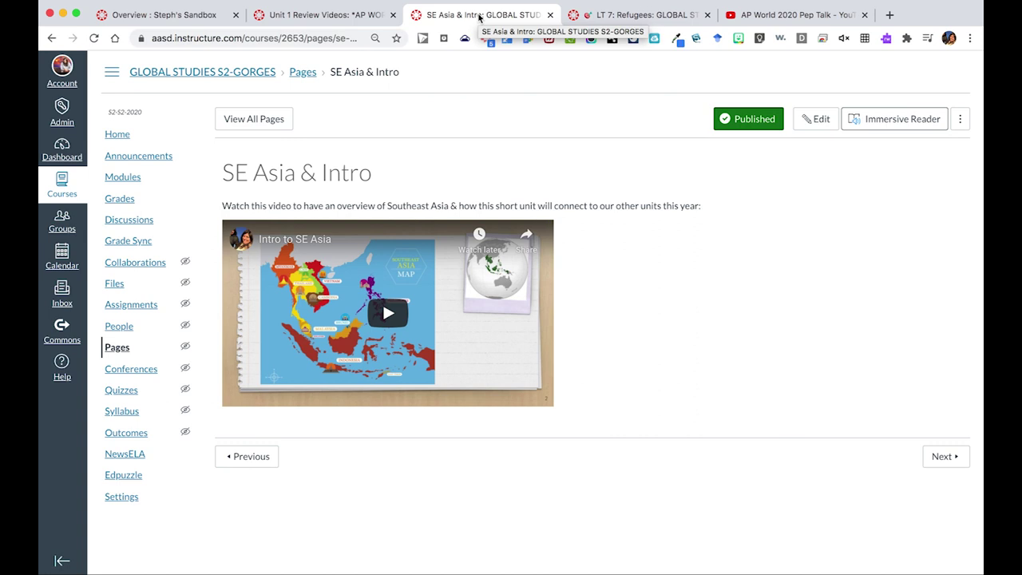
key("ctrl+Tab")
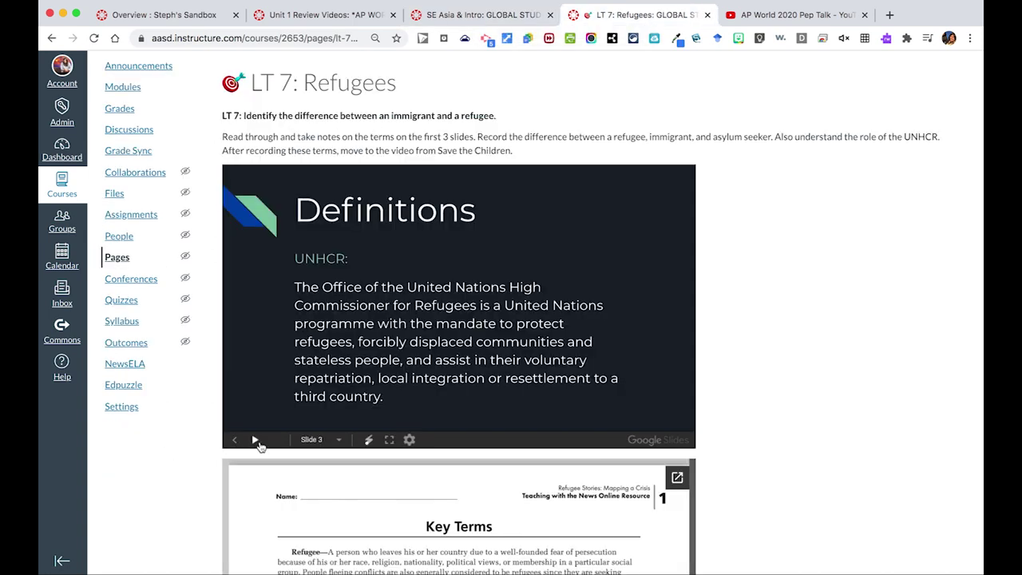
double_click(232, 444)
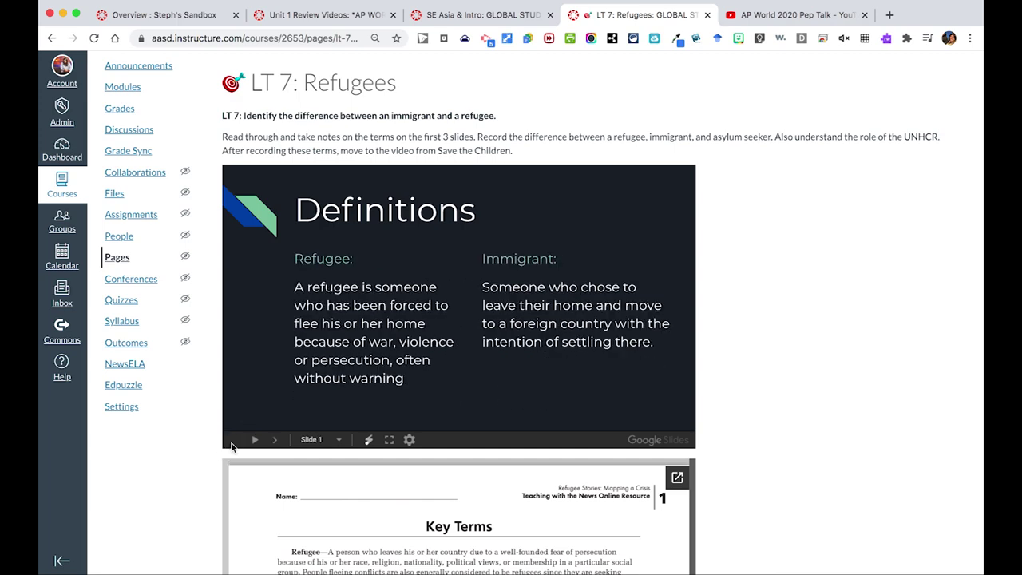
scroll(743, 376, "down", 5)
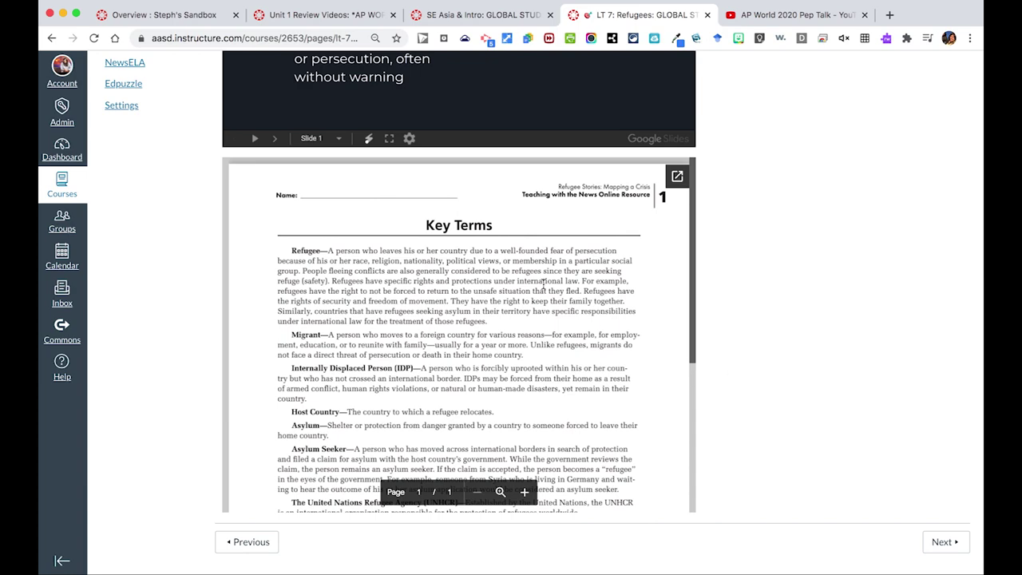
scroll(543, 285, "down", 5)
scroll(543, 285, "up", 3)
scroll(543, 285, "up", 2)
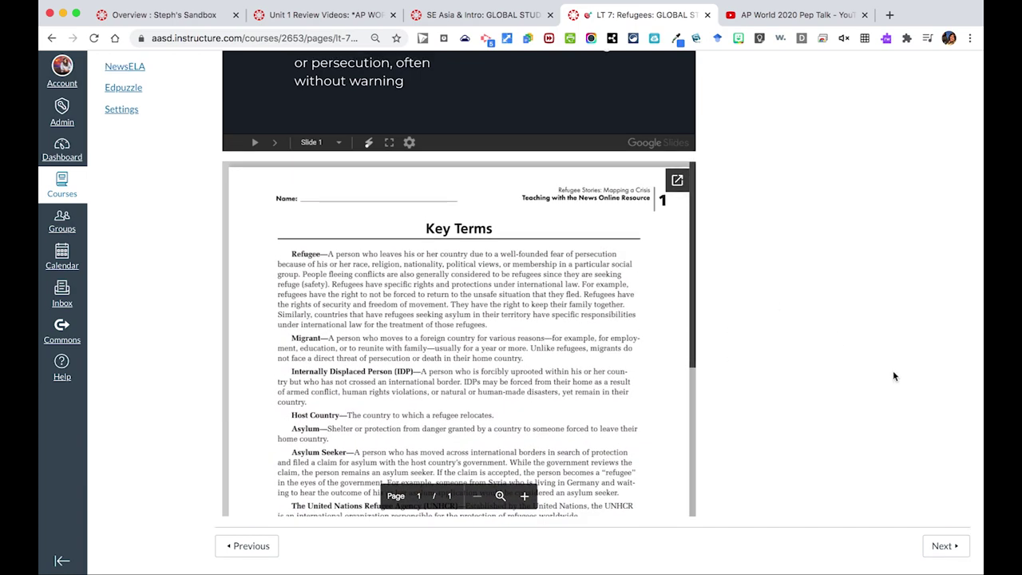
scroll(893, 372, "up", 5)
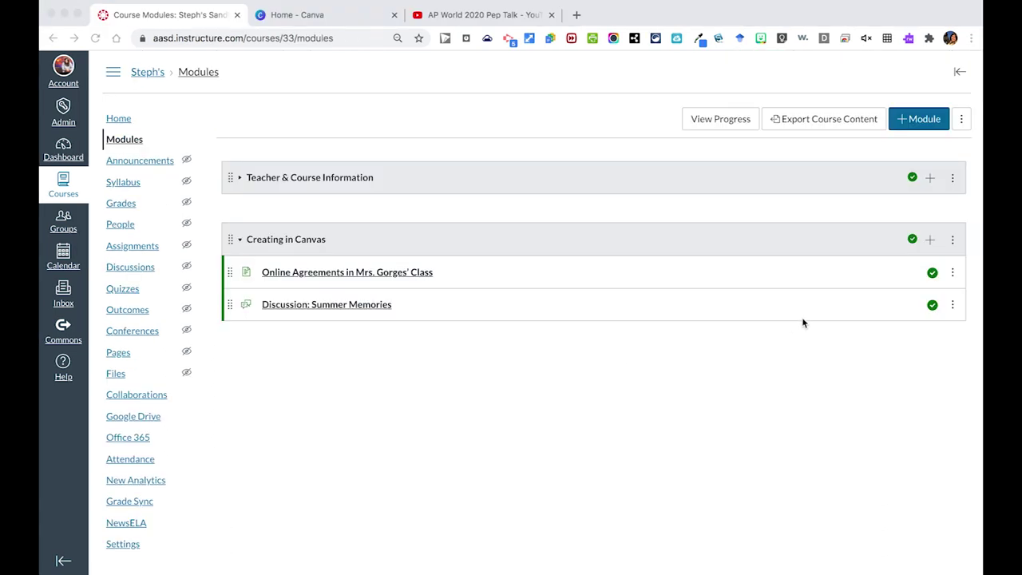
Add a new page named 'Overview' to the Creating in Canvas module.
left_click(930, 241)
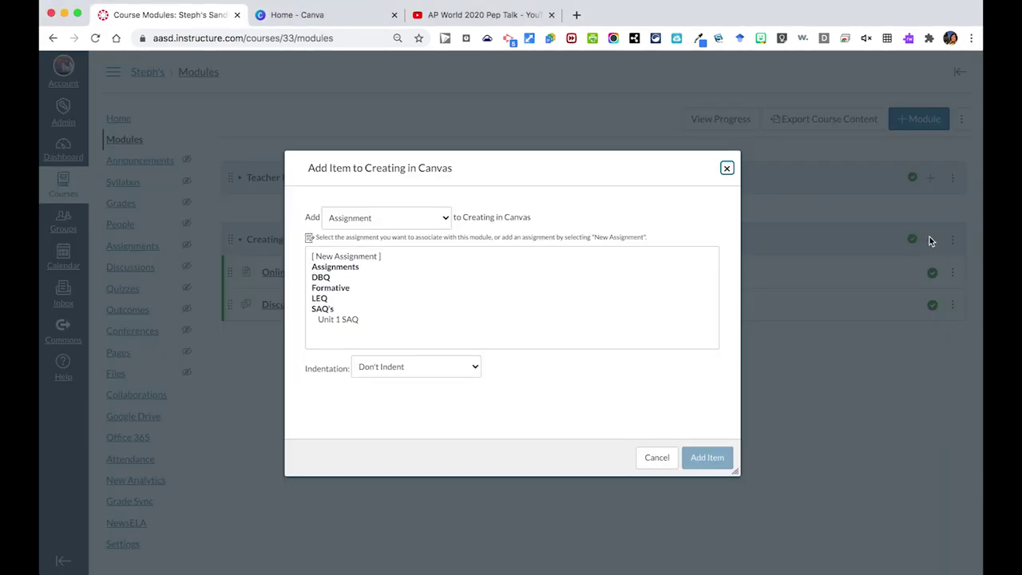
left_click(413, 215)
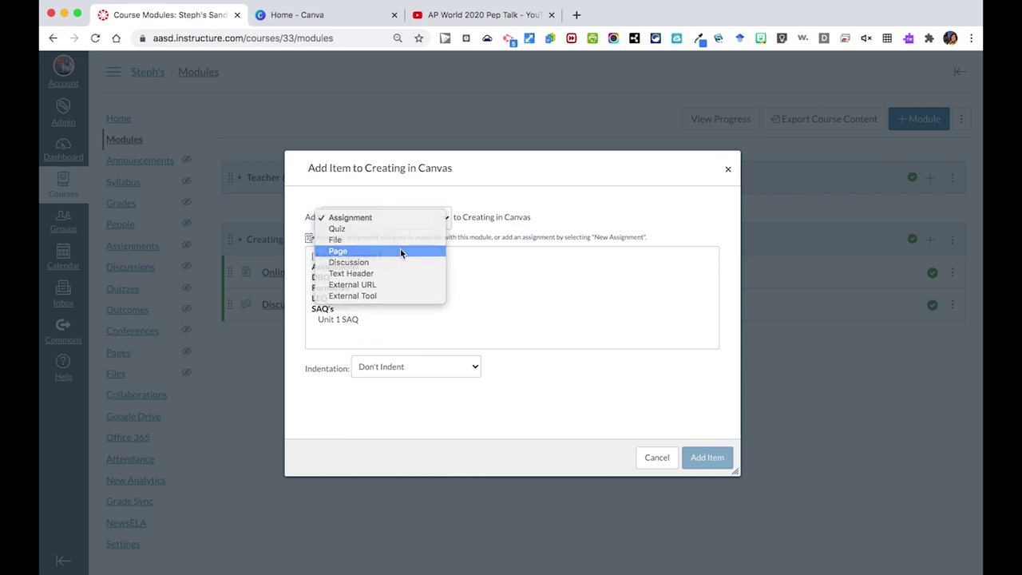
left_click(402, 252)
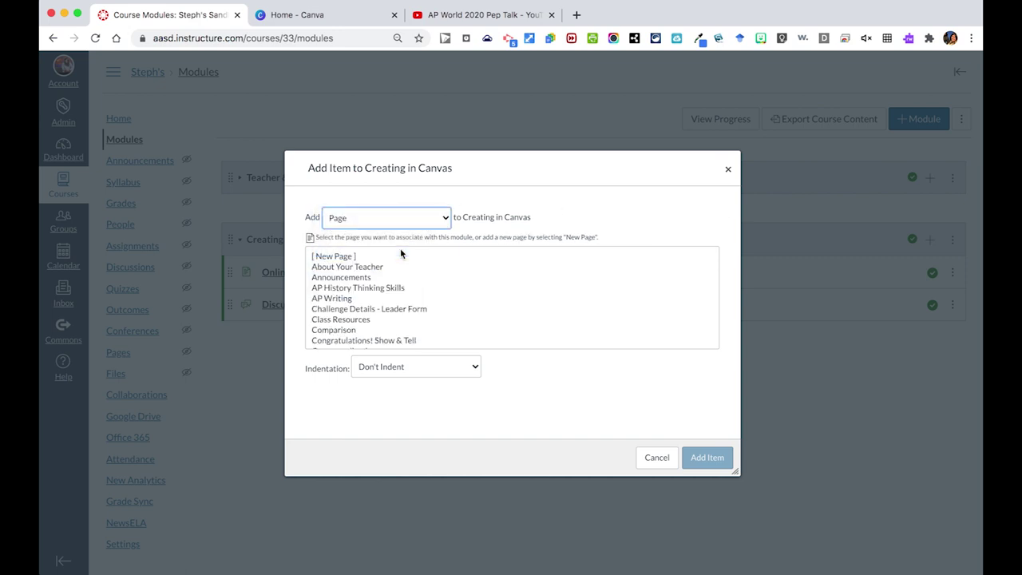
left_click(355, 256)
left_click(395, 366)
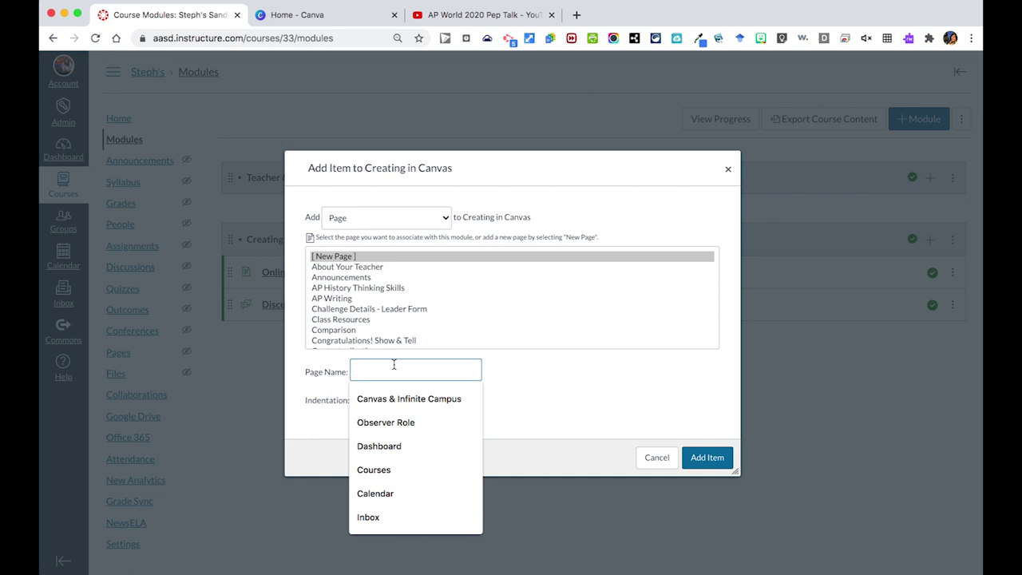
type("Overview")
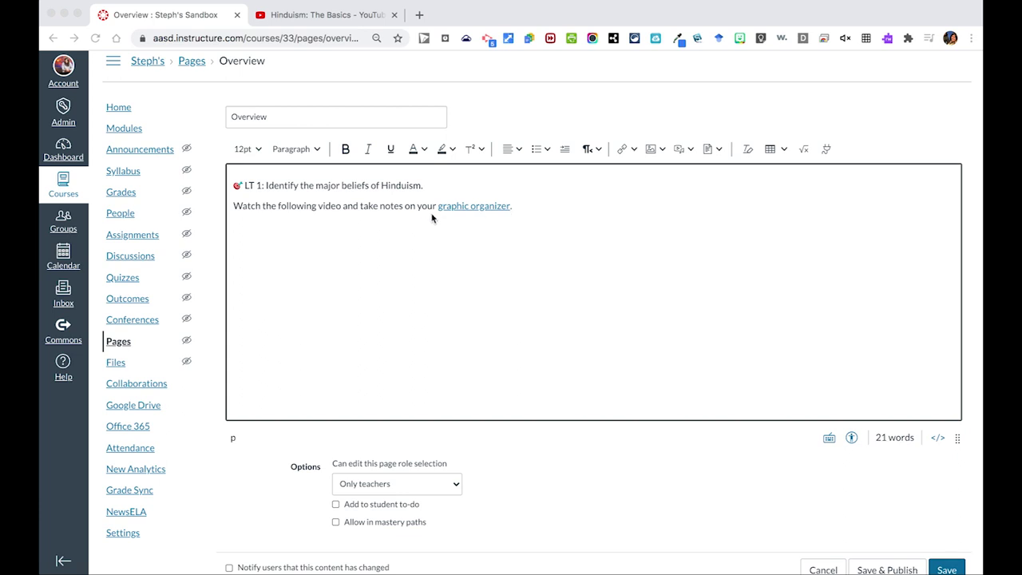
Place the cursor below the graphic organizer line, then switch to the Hinduism: The Basics video.
left_click(631, 150)
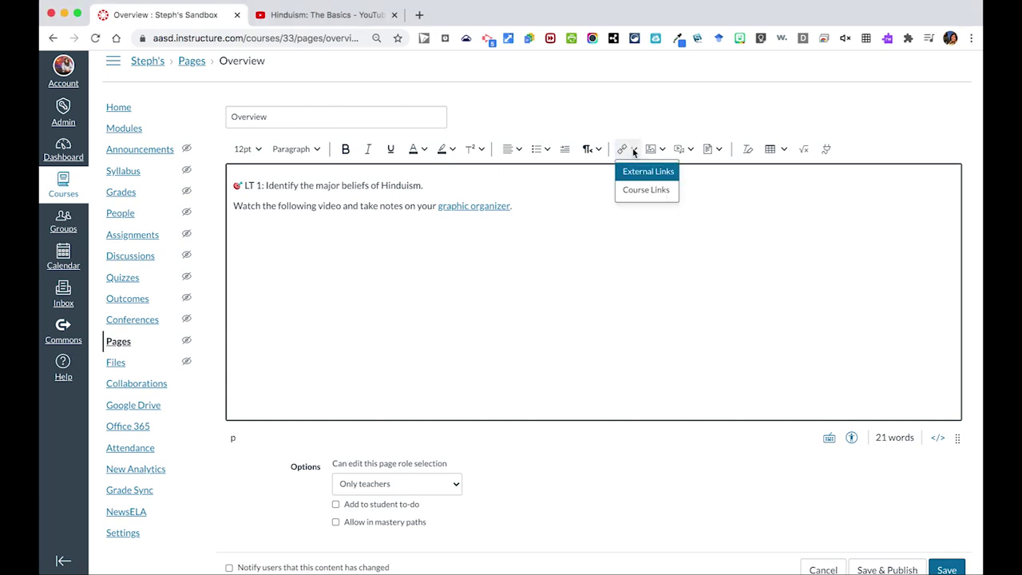
left_click(547, 210)
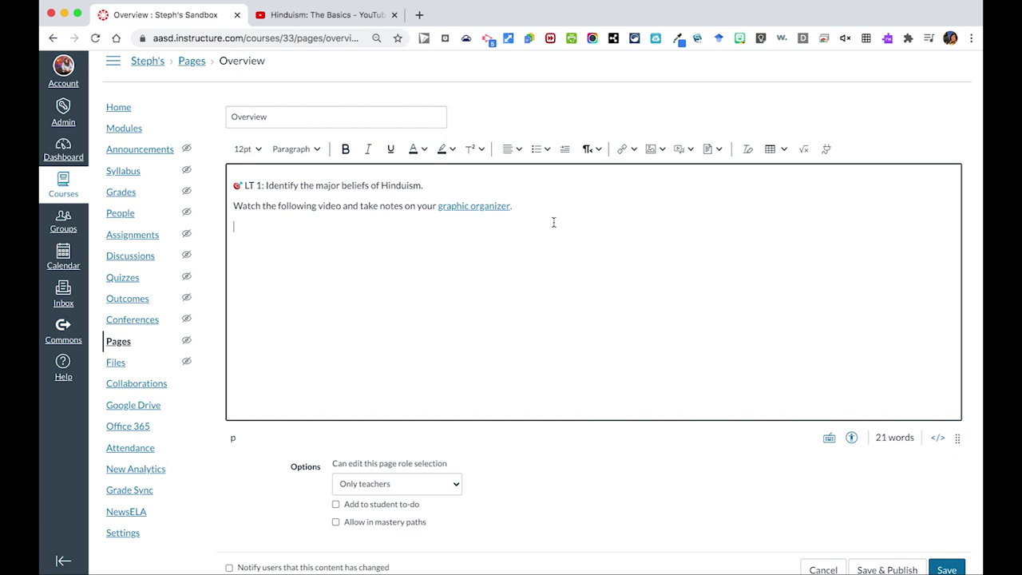
left_click(297, 16)
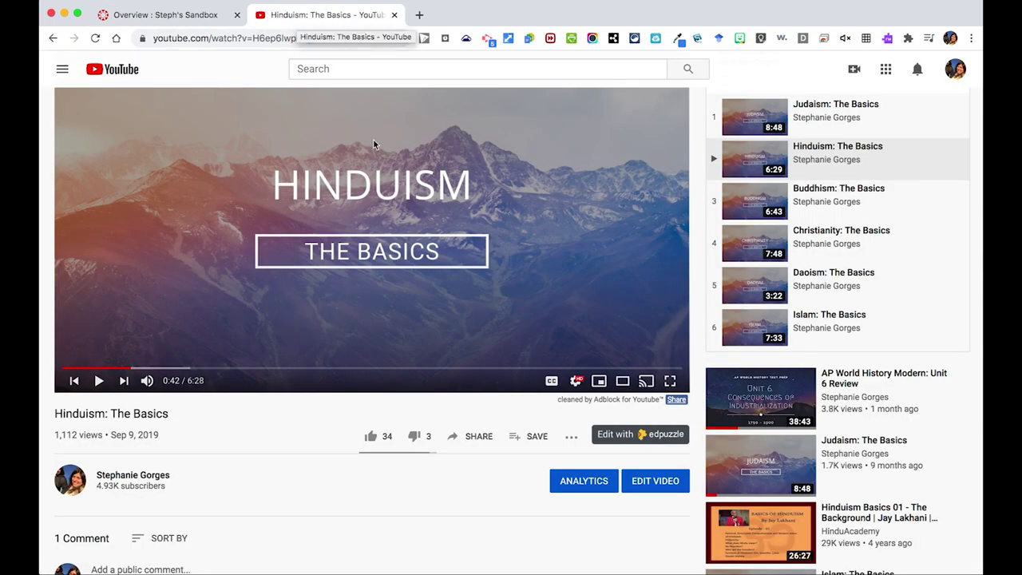
Copy the Share > Embed iframe code for the Hinduism: The Basics YouTube video.
left_click(477, 444)
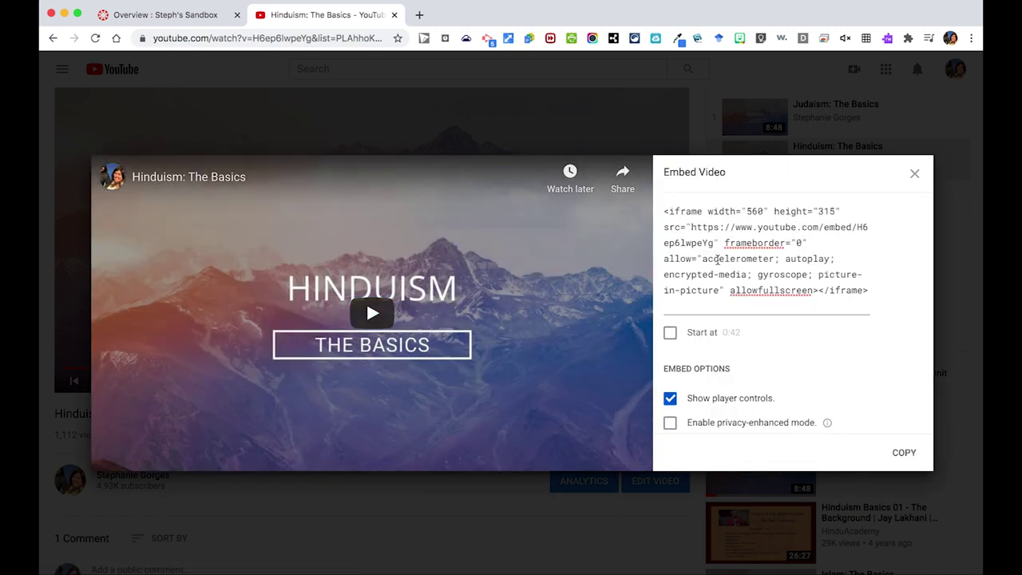
left_click(742, 260)
key("super+c")
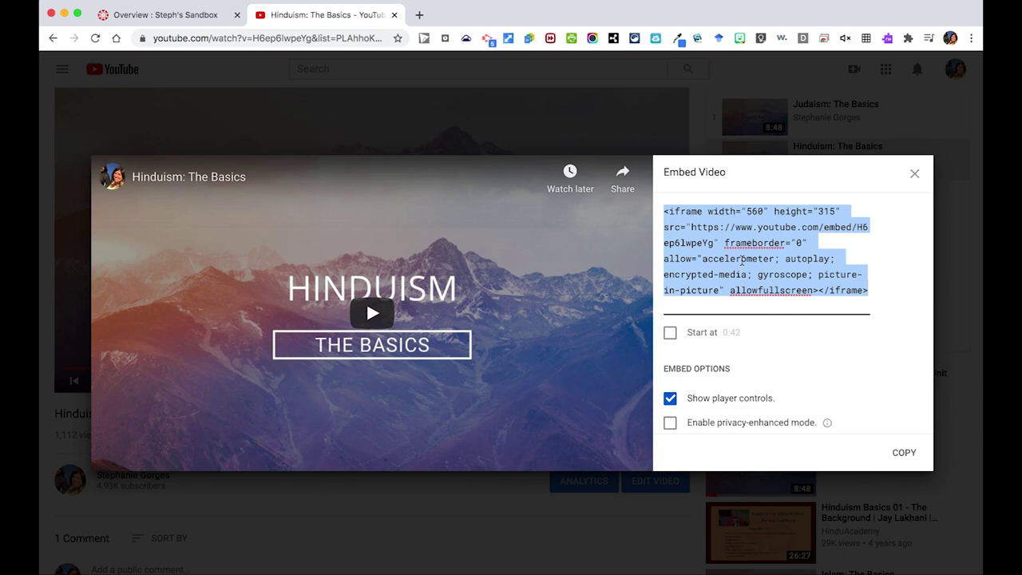
right_click(742, 260)
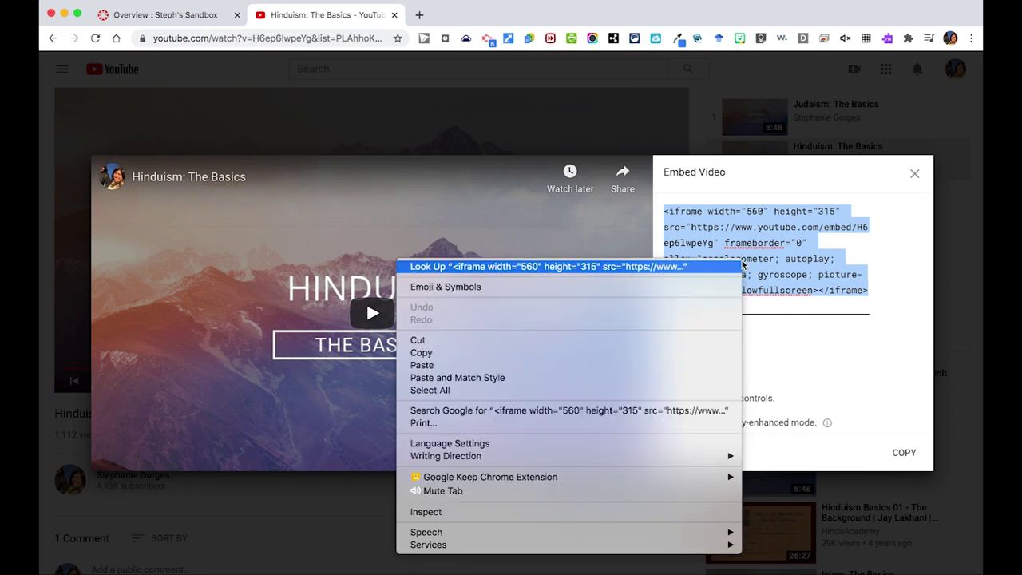
left_click(688, 353)
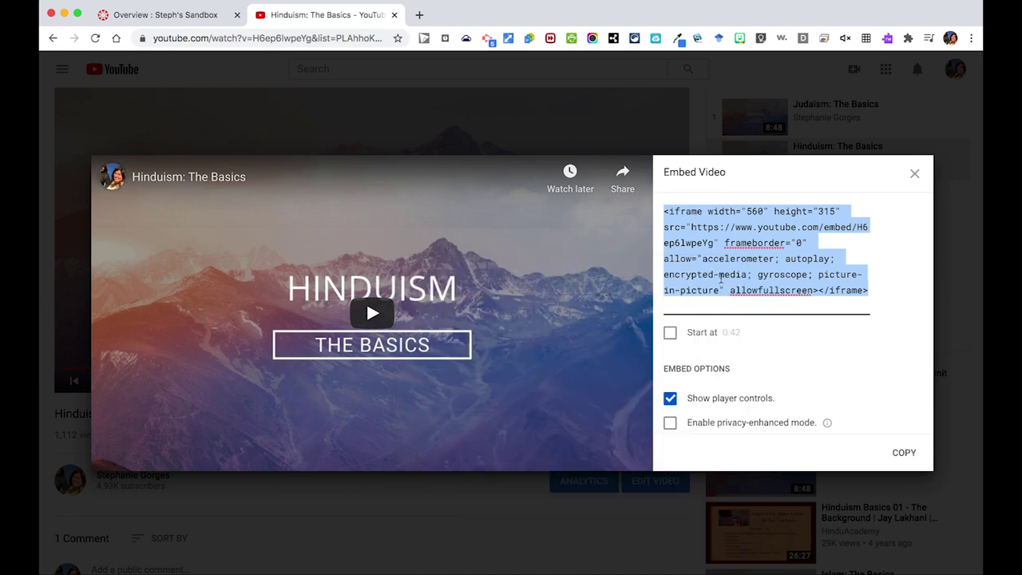
left_click(194, 16)
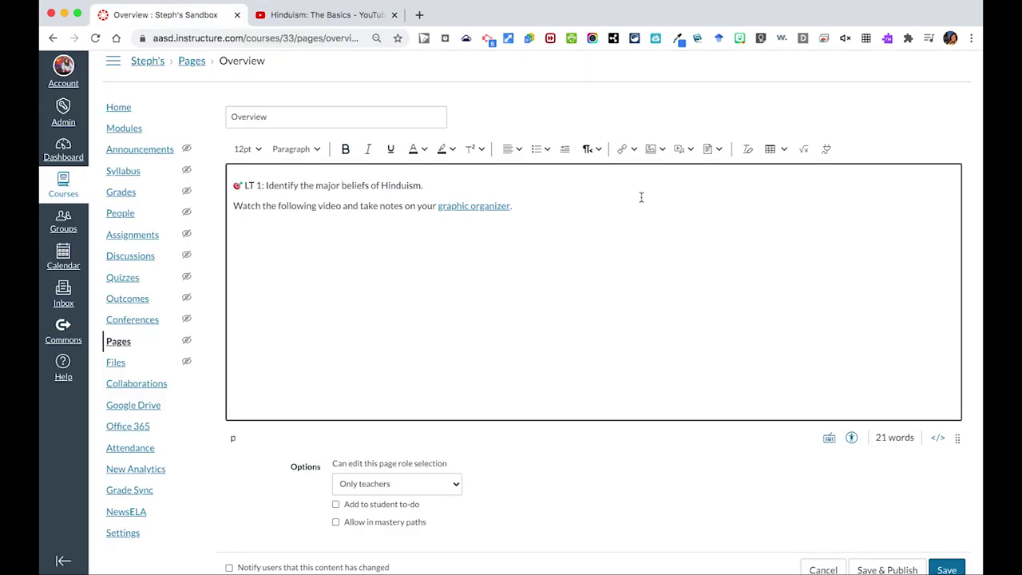
Paste the Hinduism: The Basics iframe code into Upload/Record Media's Embed tab and submit.
left_click(690, 150)
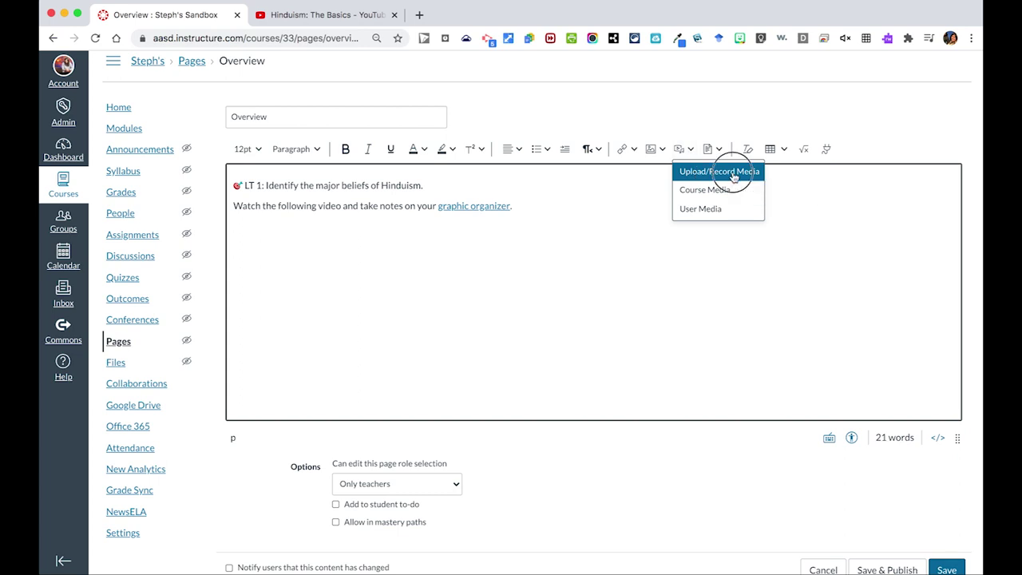
left_click(732, 172)
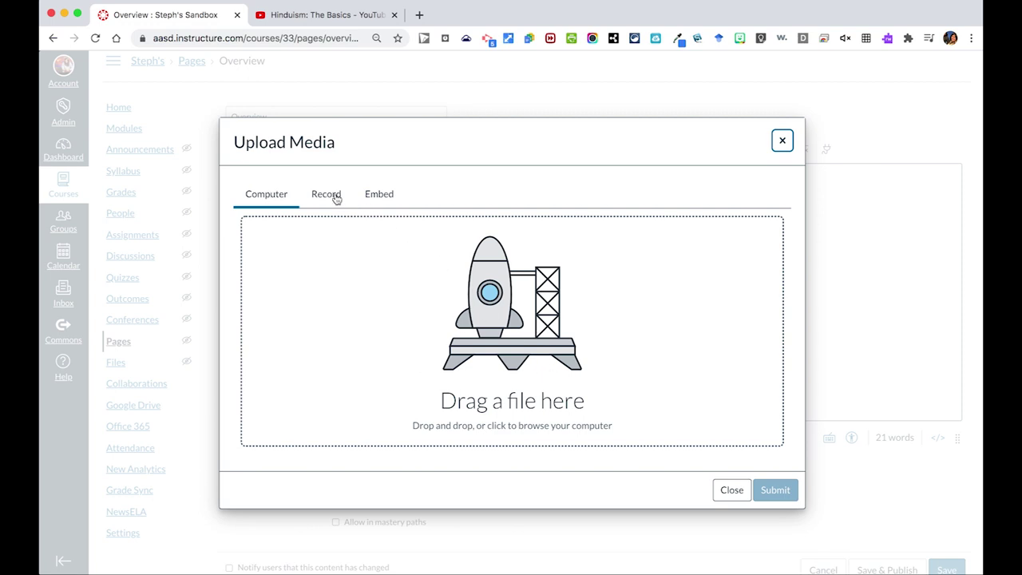
left_click(388, 198)
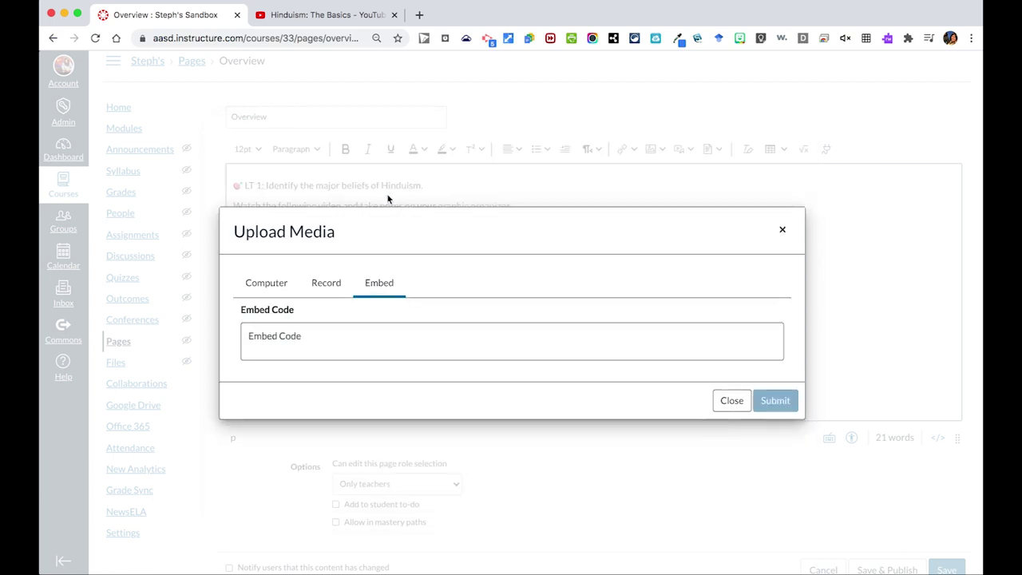
left_click(316, 339)
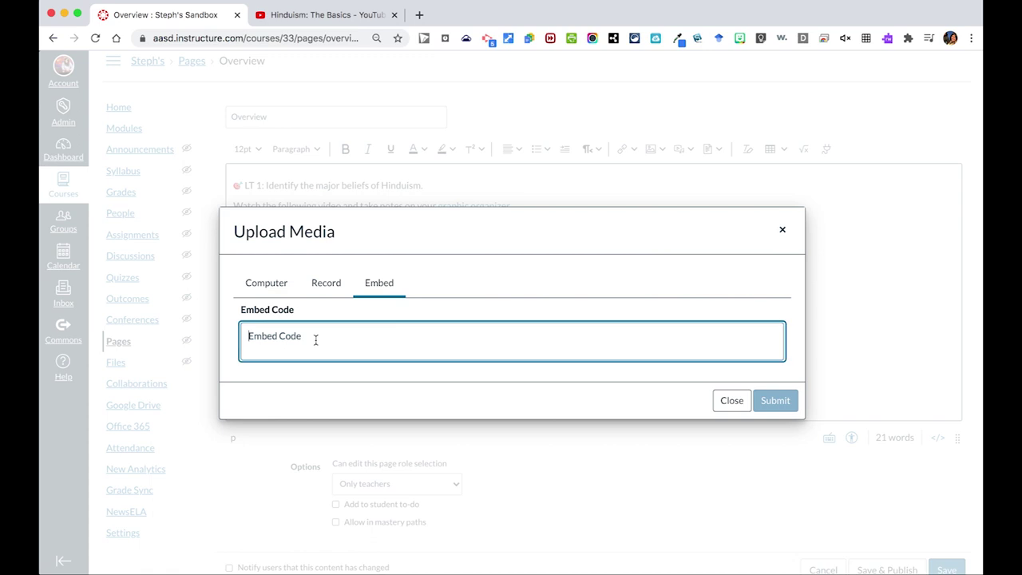
key("super+v")
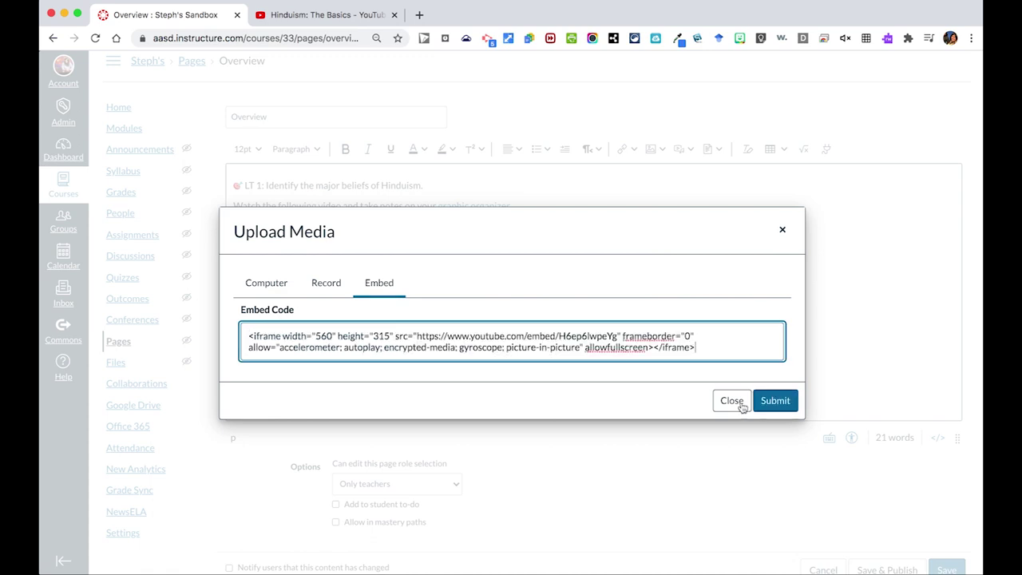
left_click(775, 401)
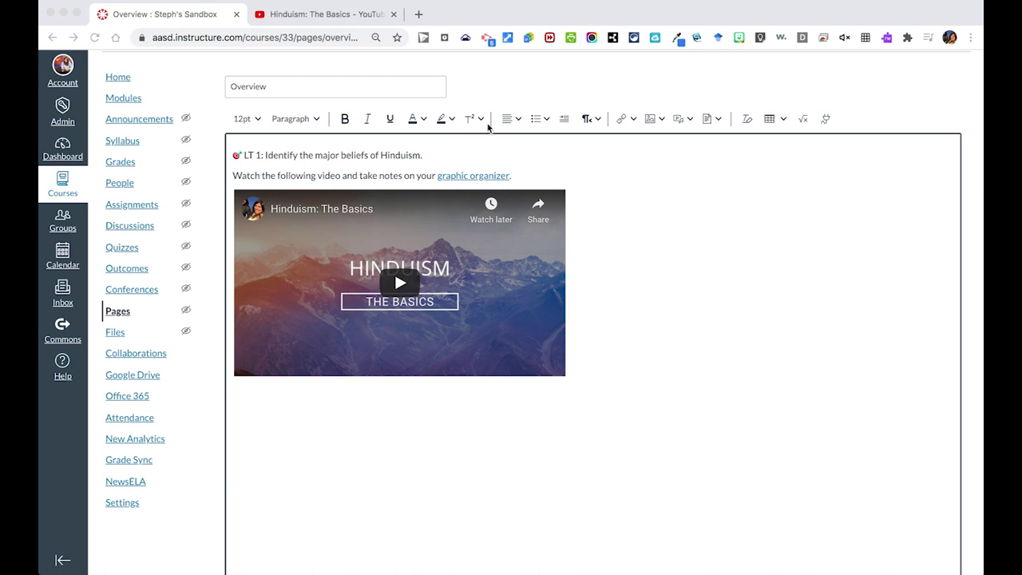
Insert two blank lines after the LT 1 Hinduism learning target.
left_click(444, 158)
key("Return")
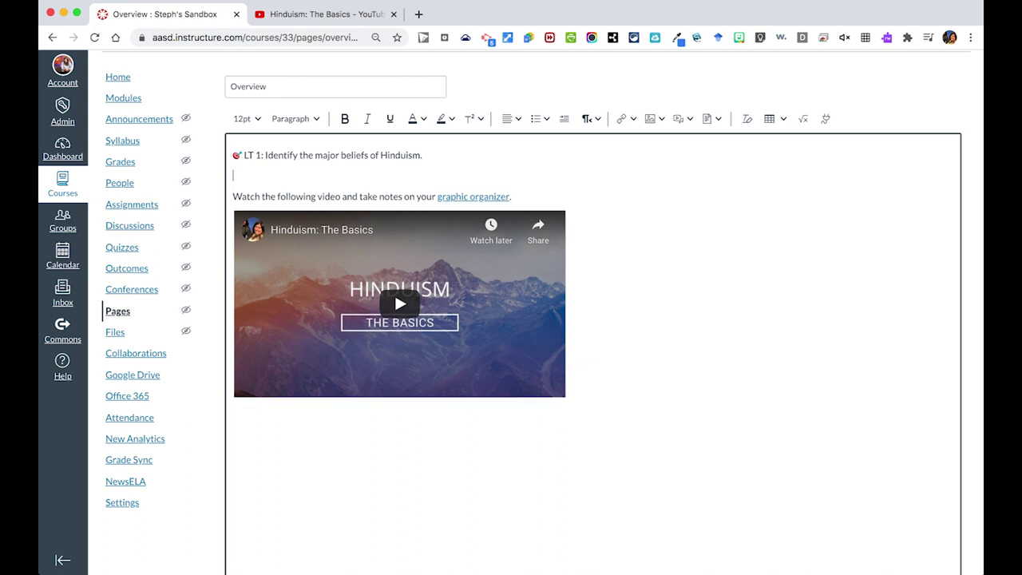
key("Return")
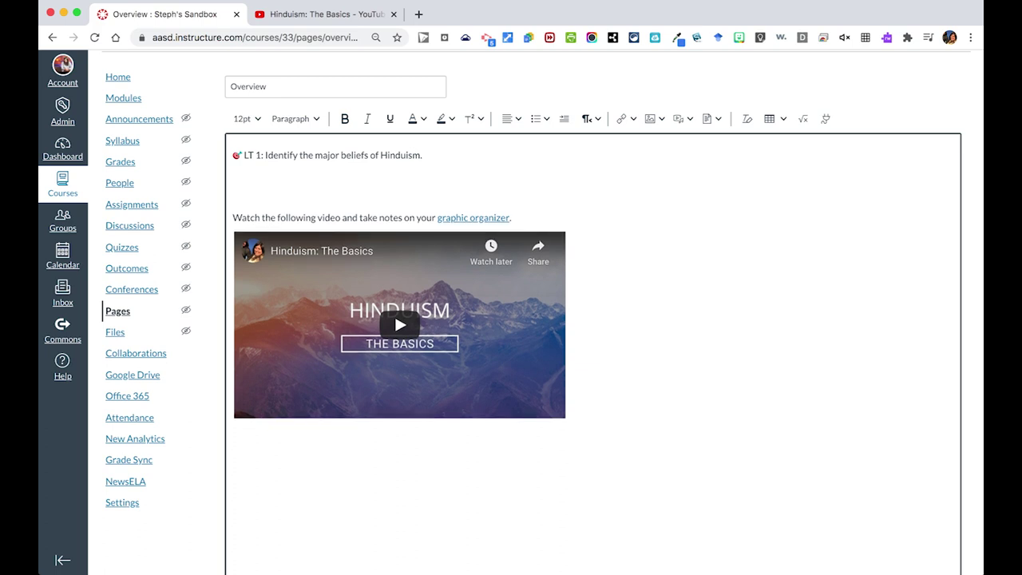
left_click(233, 196)
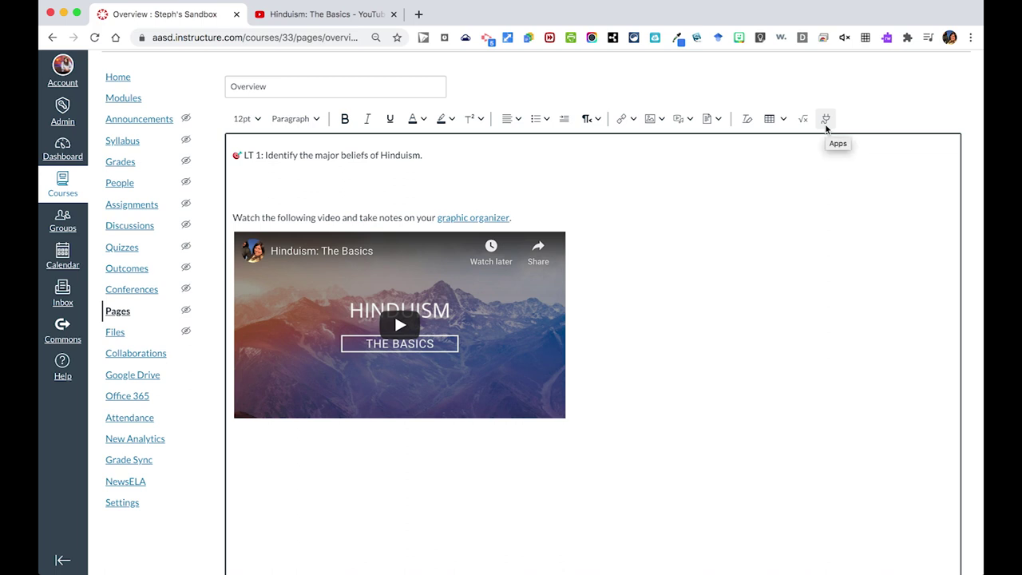
Embed the Lens Activity Google Slides via Google Apps, found by searching 'lens activity'.
left_click(826, 124)
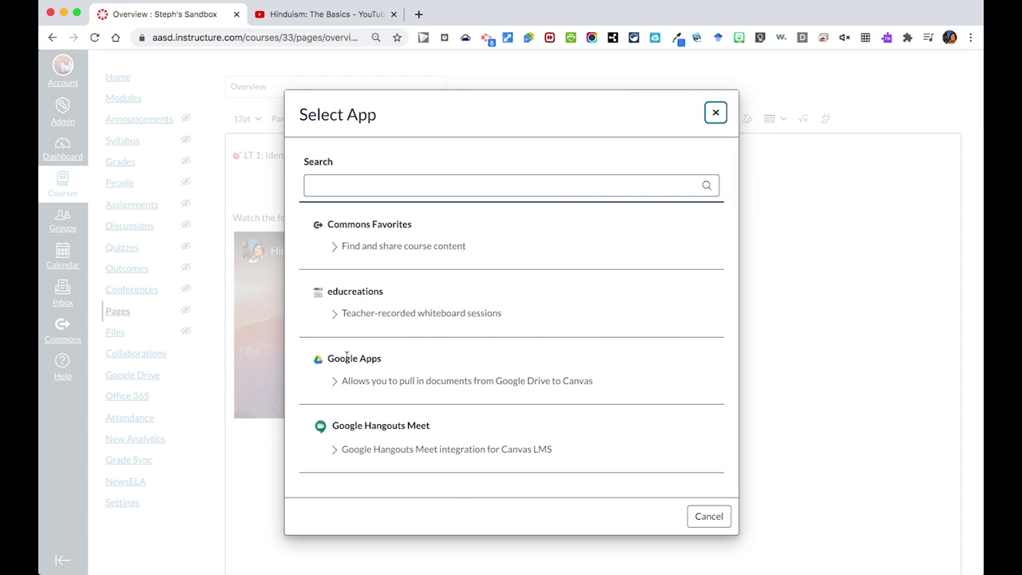
left_click(347, 357)
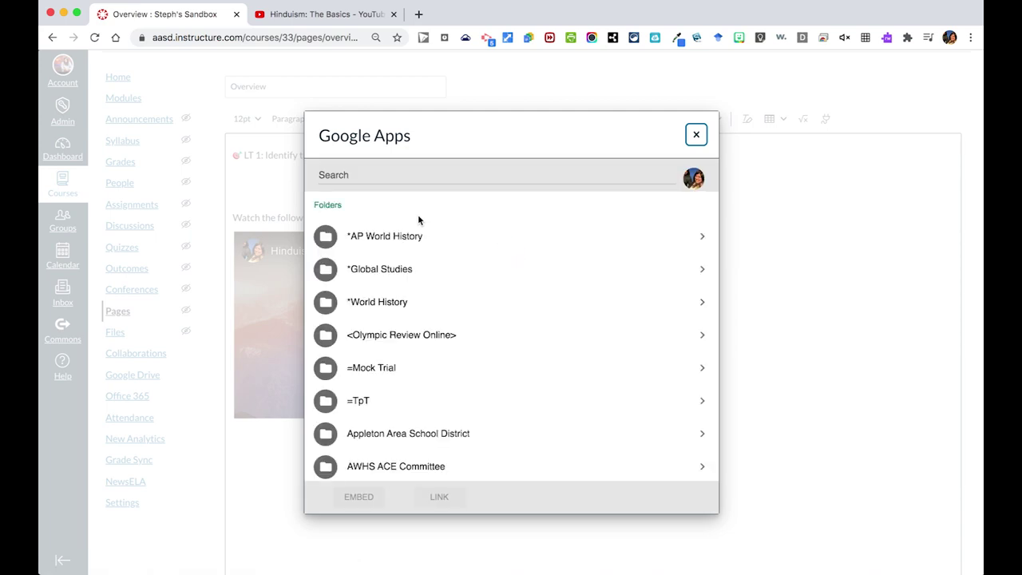
left_click(394, 175)
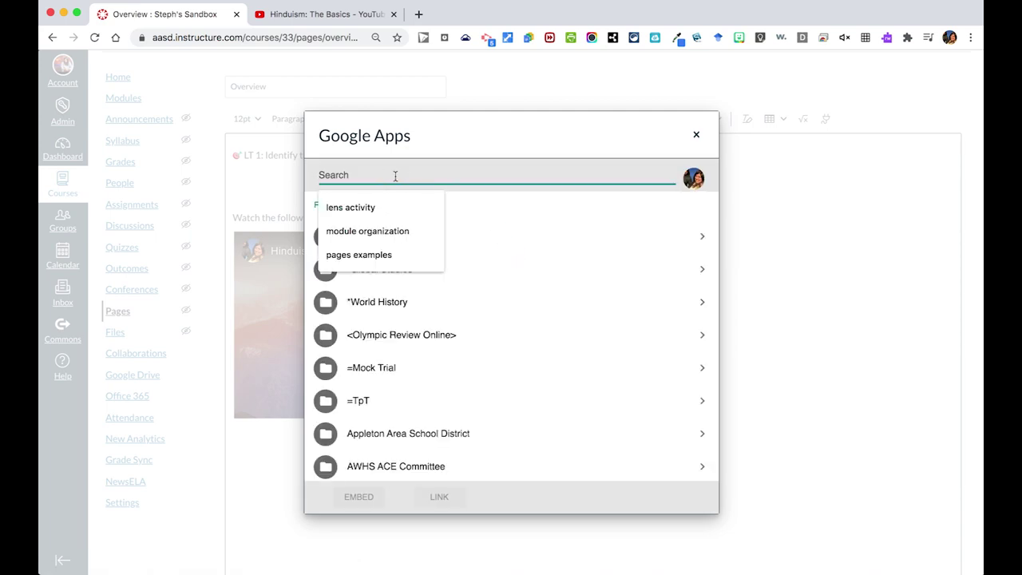
left_click(389, 205)
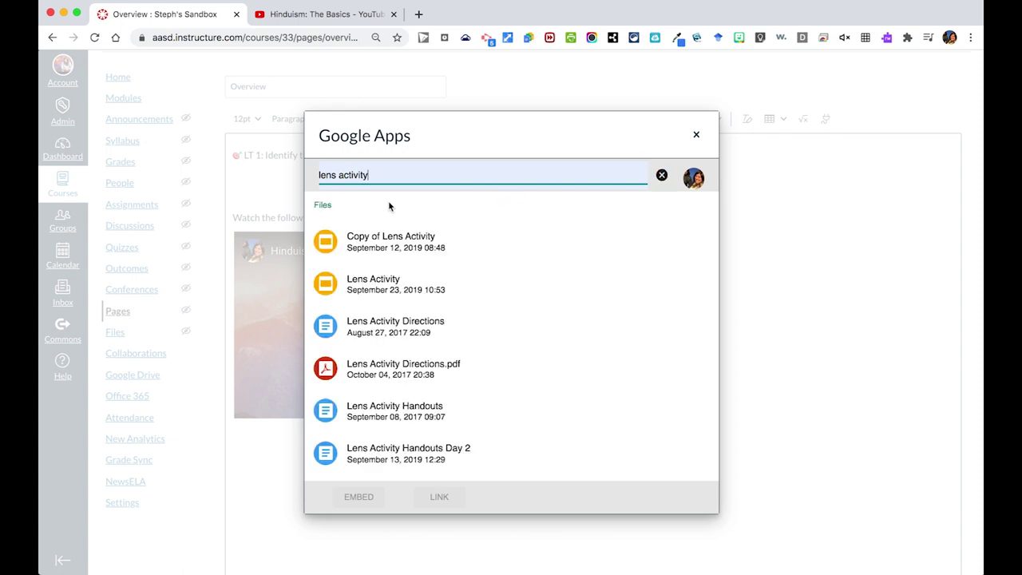
left_click(374, 283)
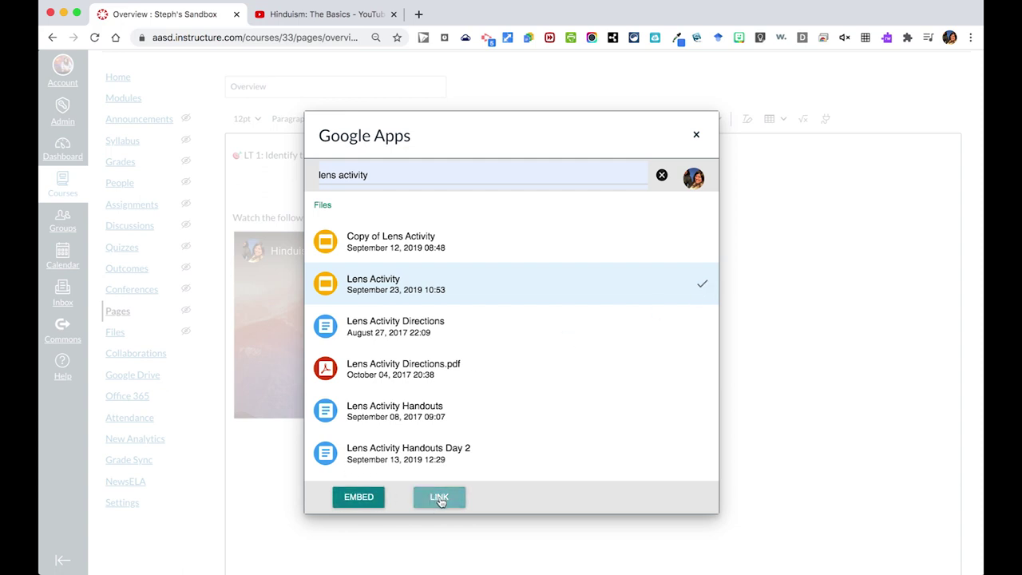
left_click(358, 496)
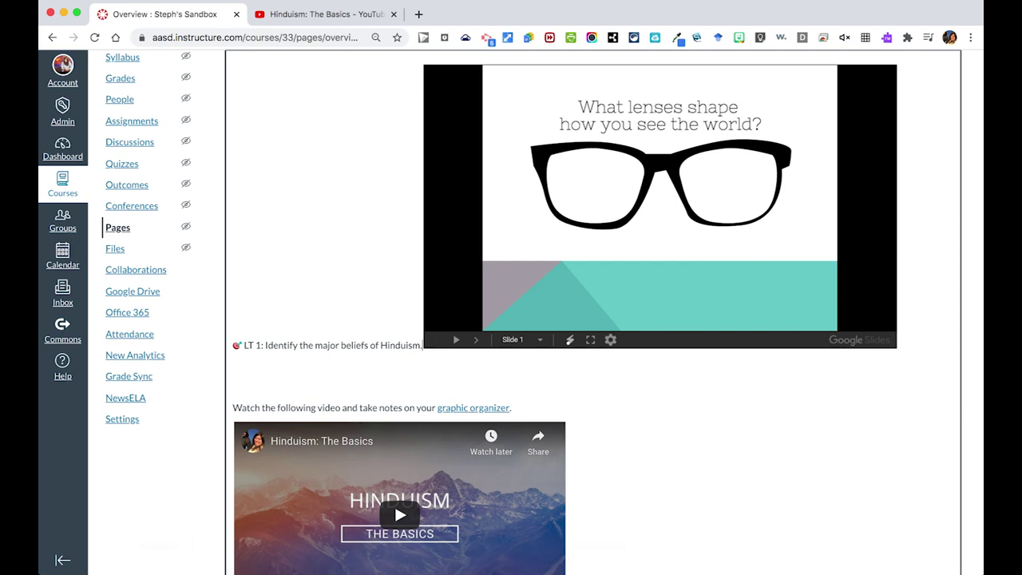
key("Return")
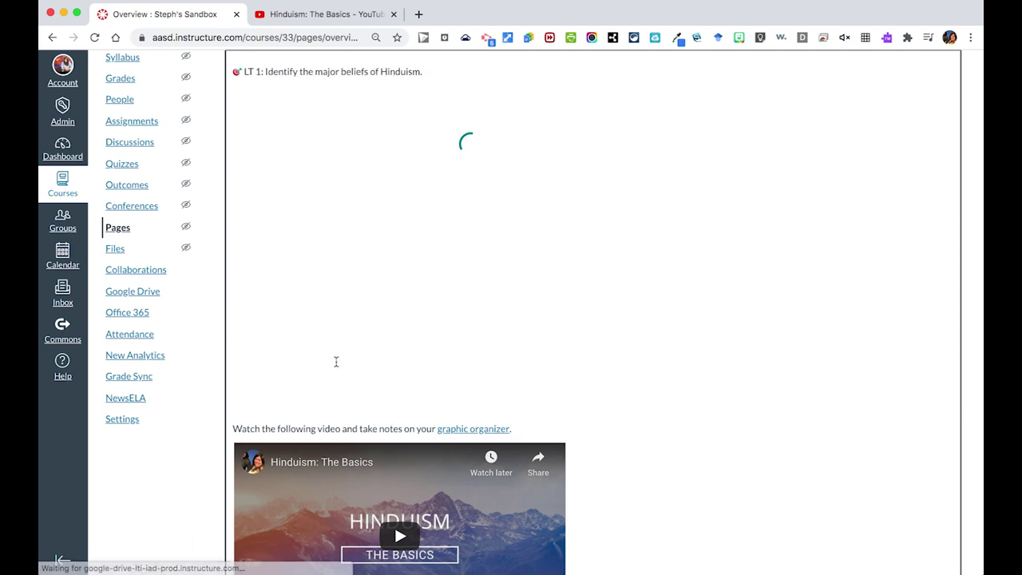
Remove the blank line under the Lens Activity slideshow and test its slide arrows.
key("BackSpace")
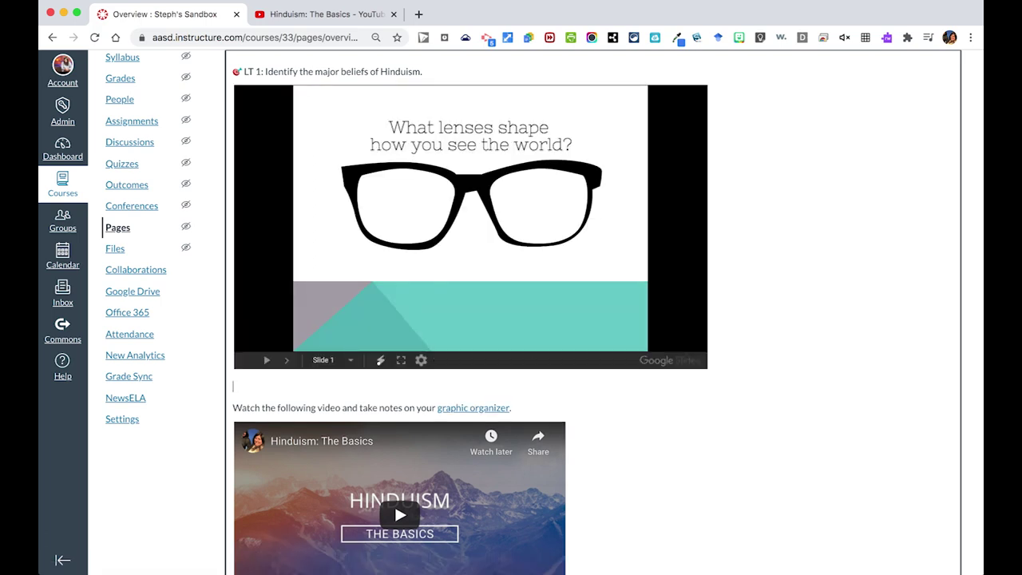
left_click(283, 362)
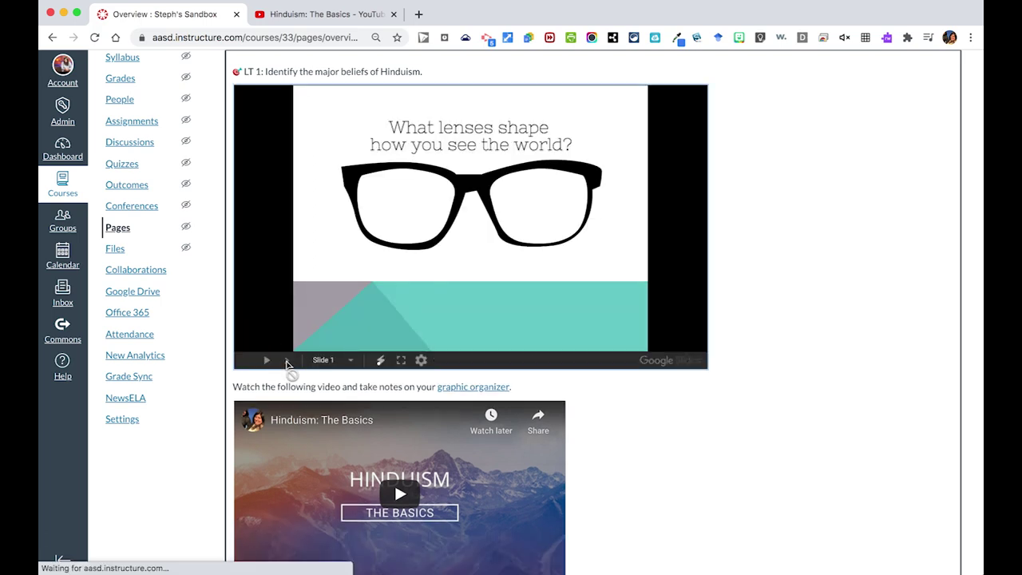
left_click(288, 362)
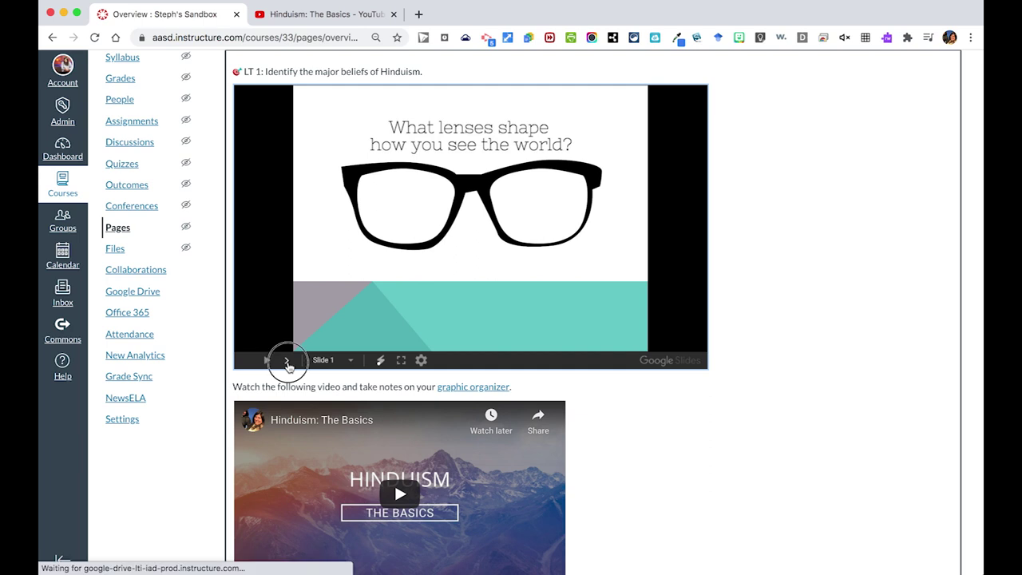
left_click(287, 361)
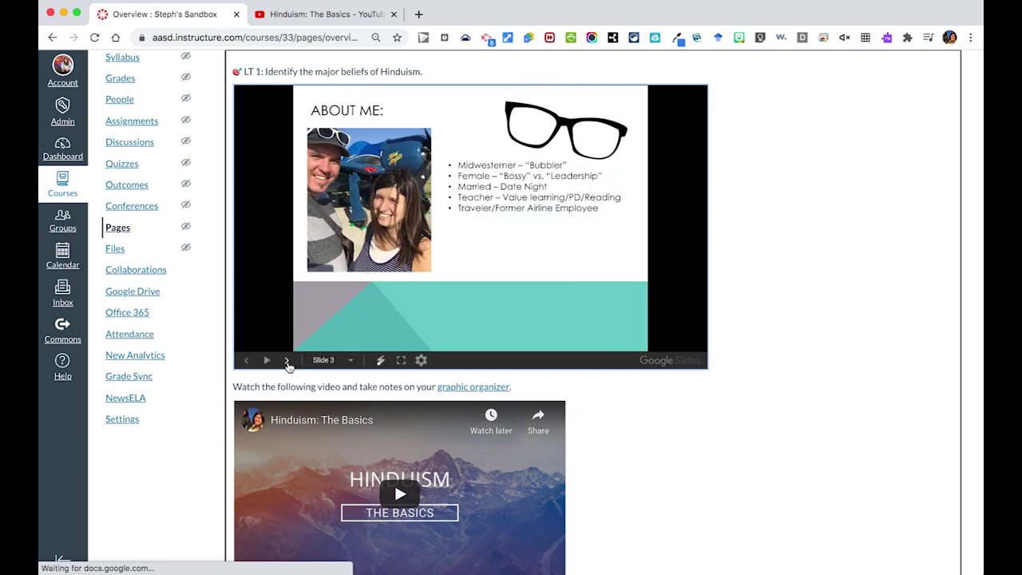
left_click(246, 360)
left_click(246, 360)
Save and publish the Overview page.
scroll(617, 377, "down", 5)
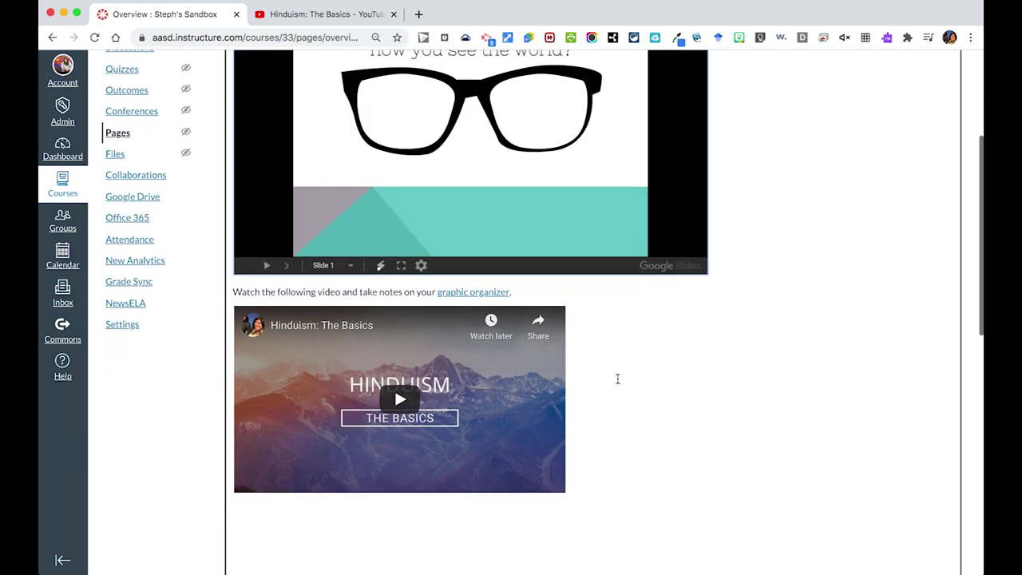
scroll(611, 395, "down", 12)
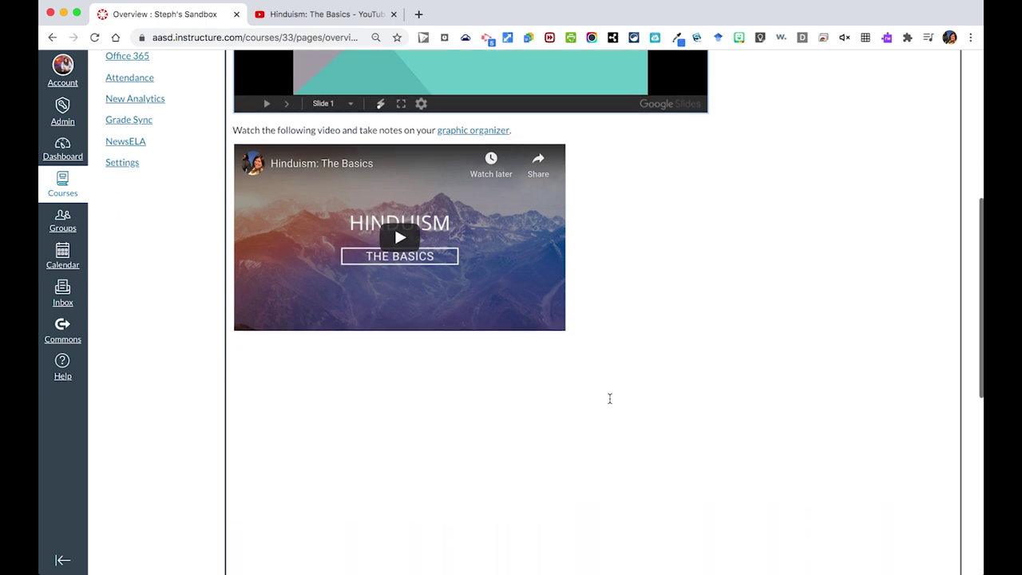
scroll(609, 398, "down", 5)
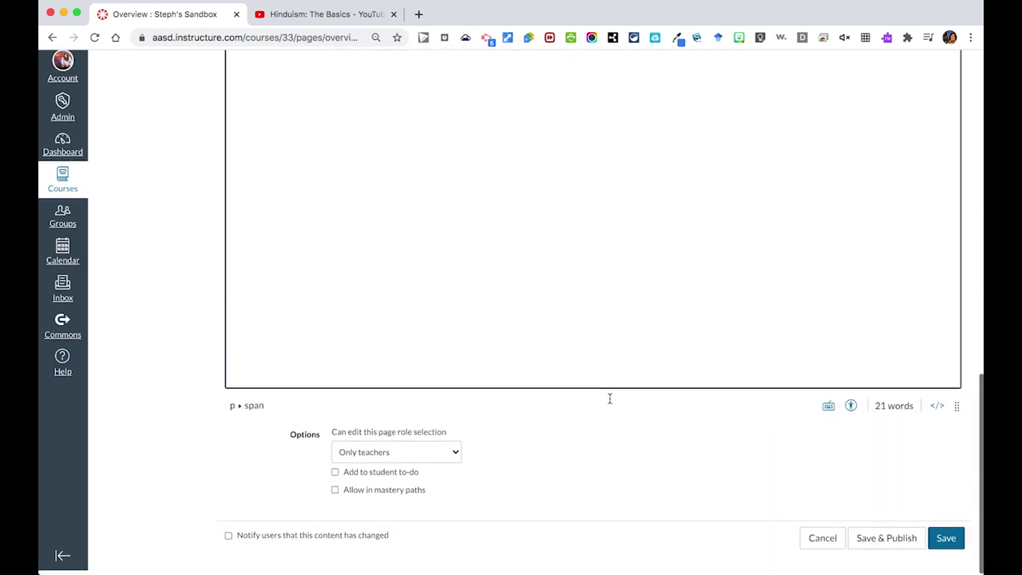
left_click(908, 543)
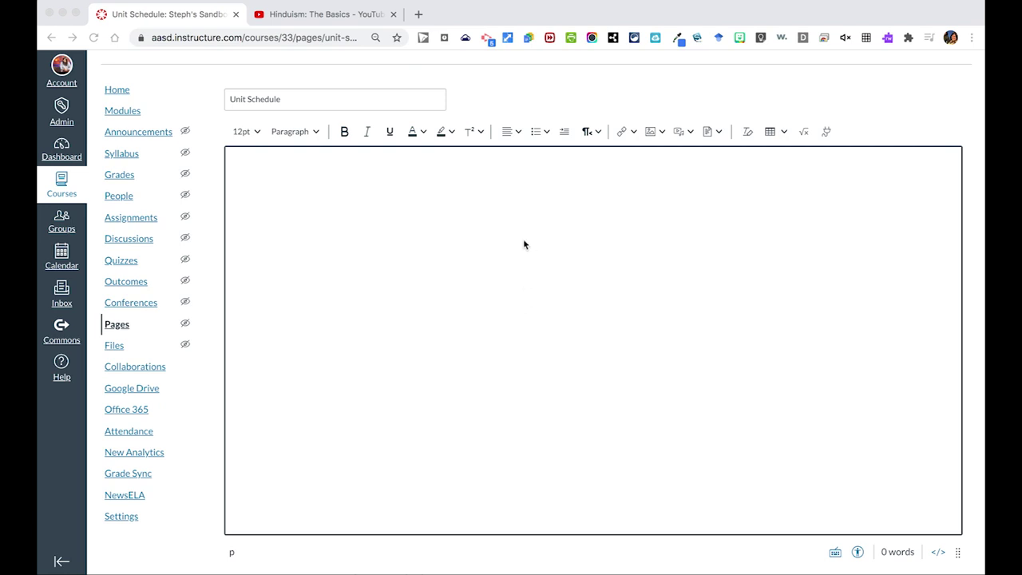
scroll(810, 405, "down", 2)
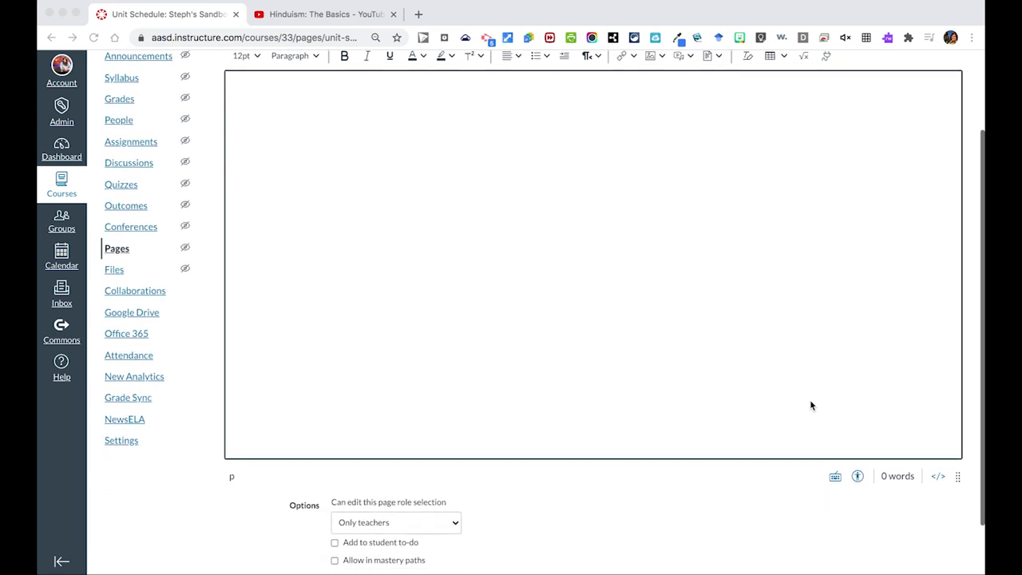
scroll(810, 405, "up", 2)
scroll(810, 405, "down", 1)
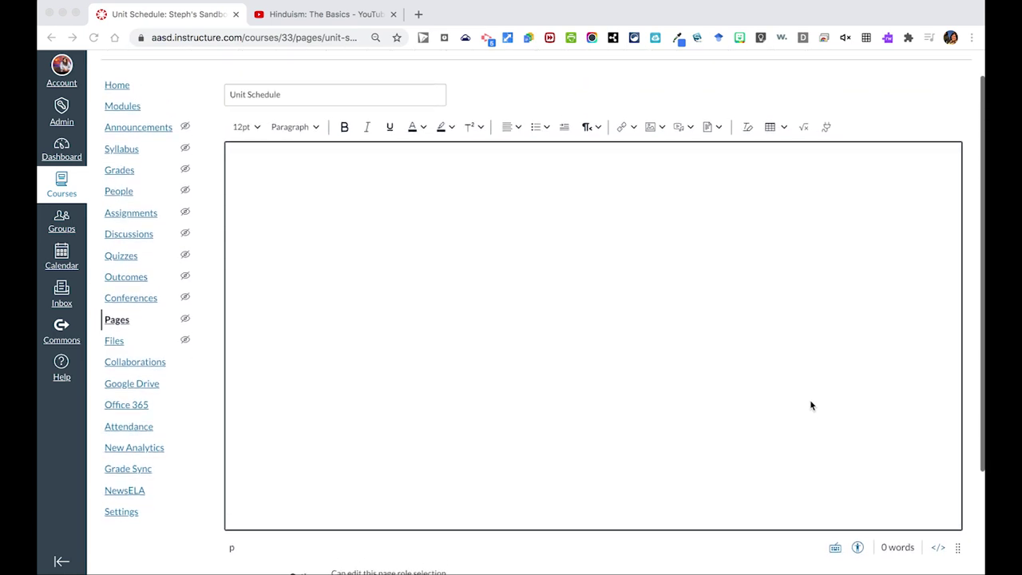
left_click(828, 129)
Embed the Unit 1 Modern Schedule Google Doc via Google Apps into the Unit Schedule page.
left_click(827, 128)
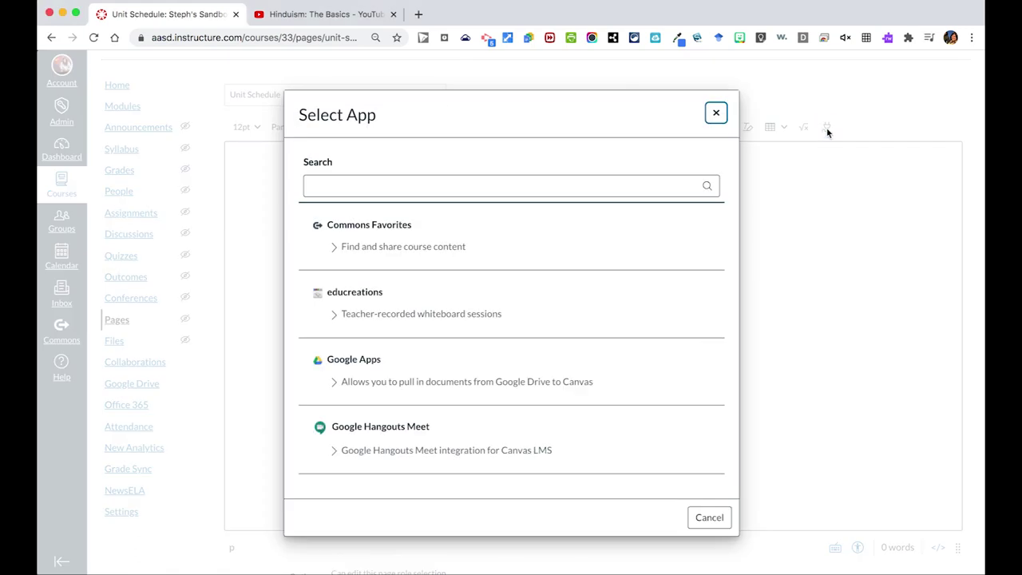
left_click(349, 366)
left_click(395, 289)
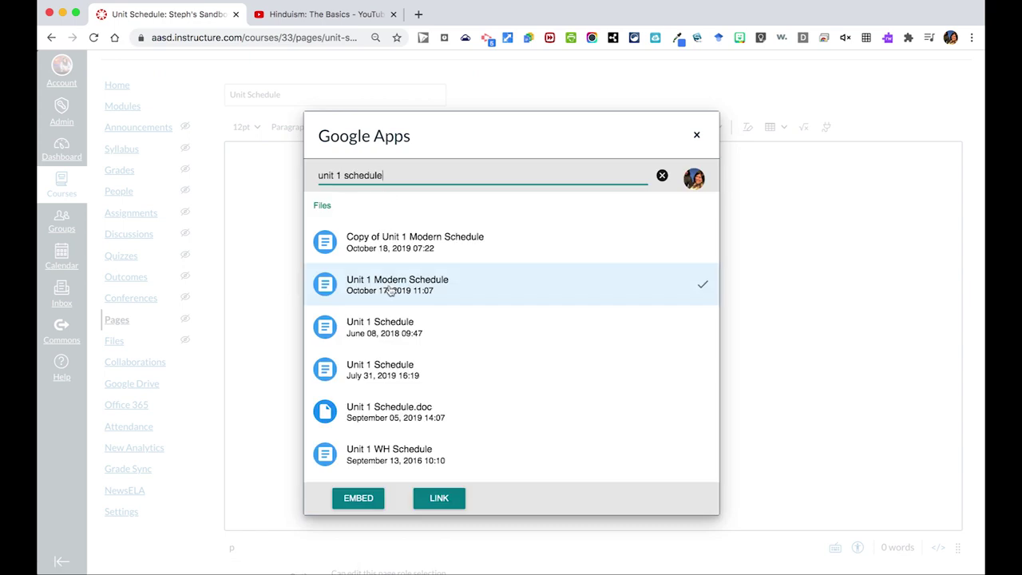
left_click(358, 498)
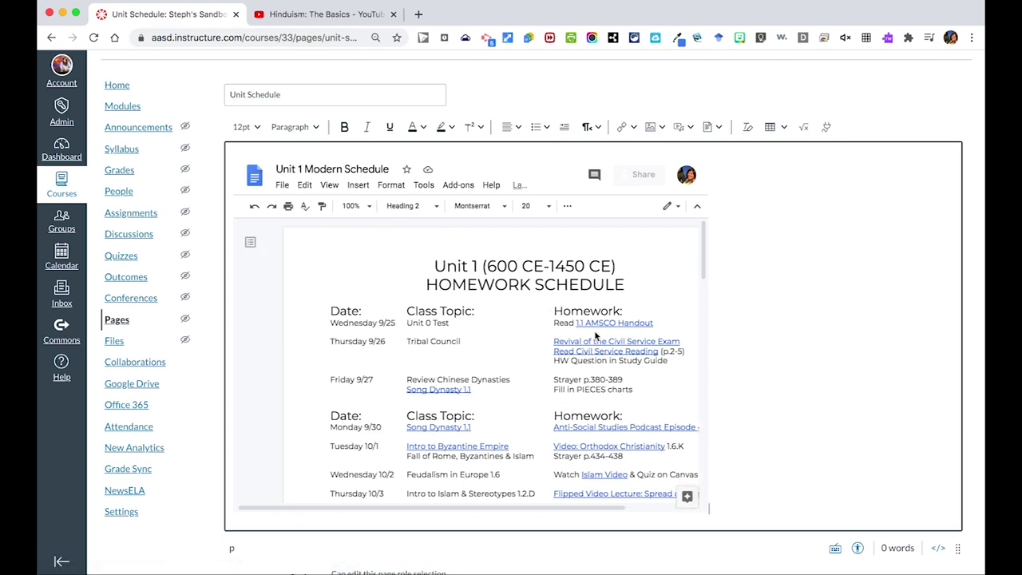
scroll(594, 335, "down", 1)
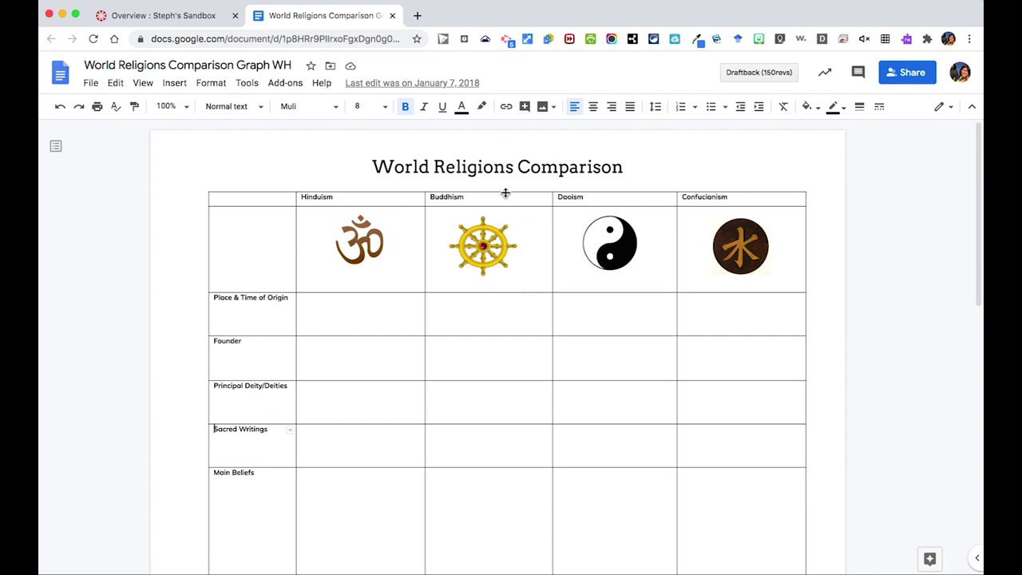
Change the World Religions Comparison Graph WH link from AASD-only to anyone with the link.
left_click(899, 75)
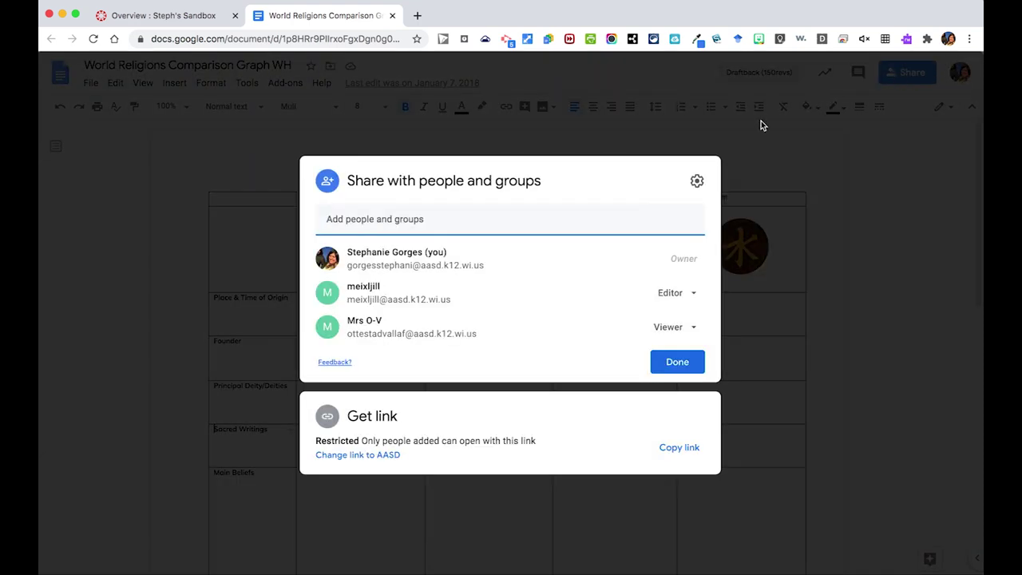
left_click(383, 454)
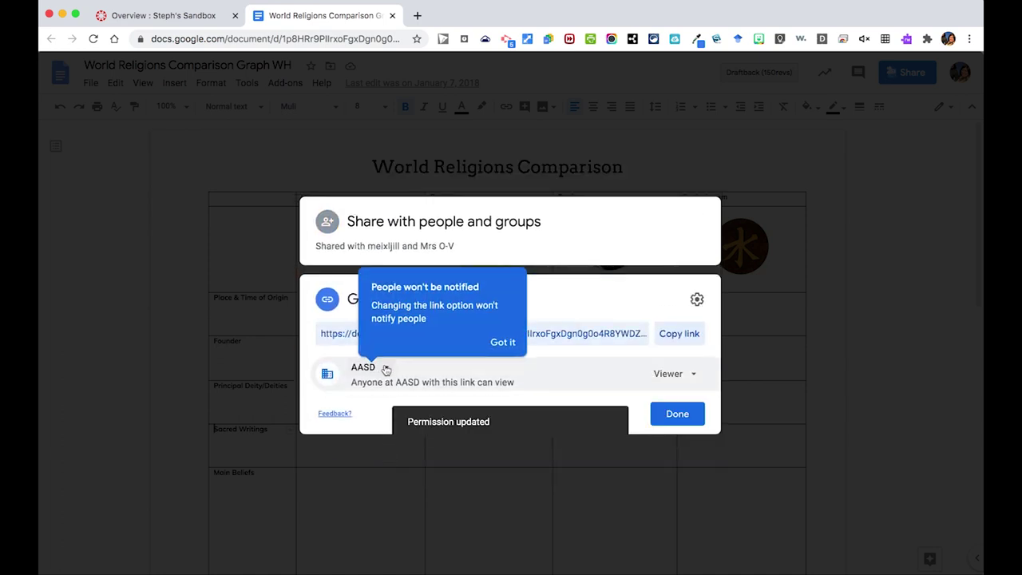
left_click(387, 368)
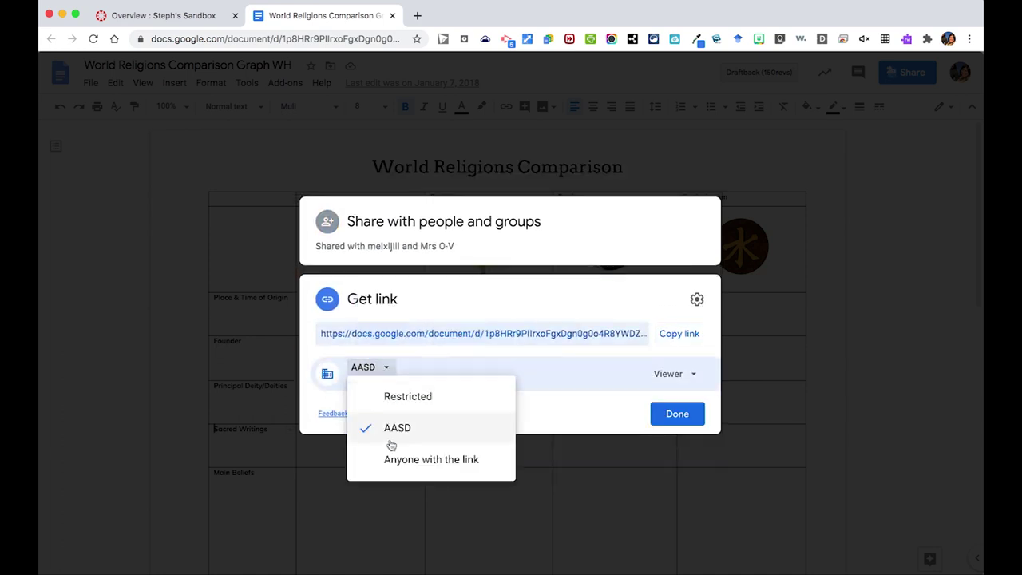
left_click(392, 466)
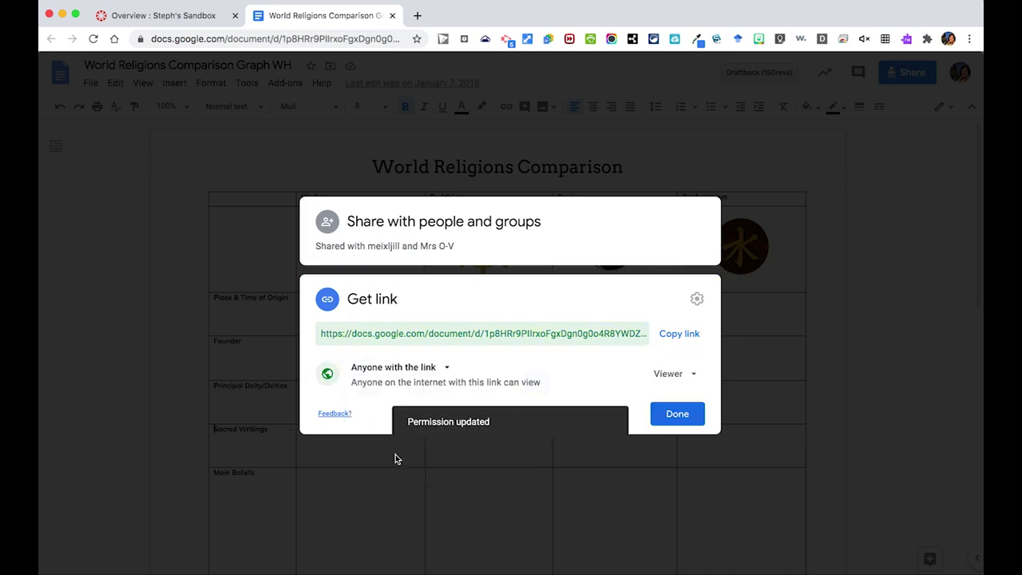
Change the worksheet's Google Docs address ending from /edit to /copy and copy it.
left_click(677, 412)
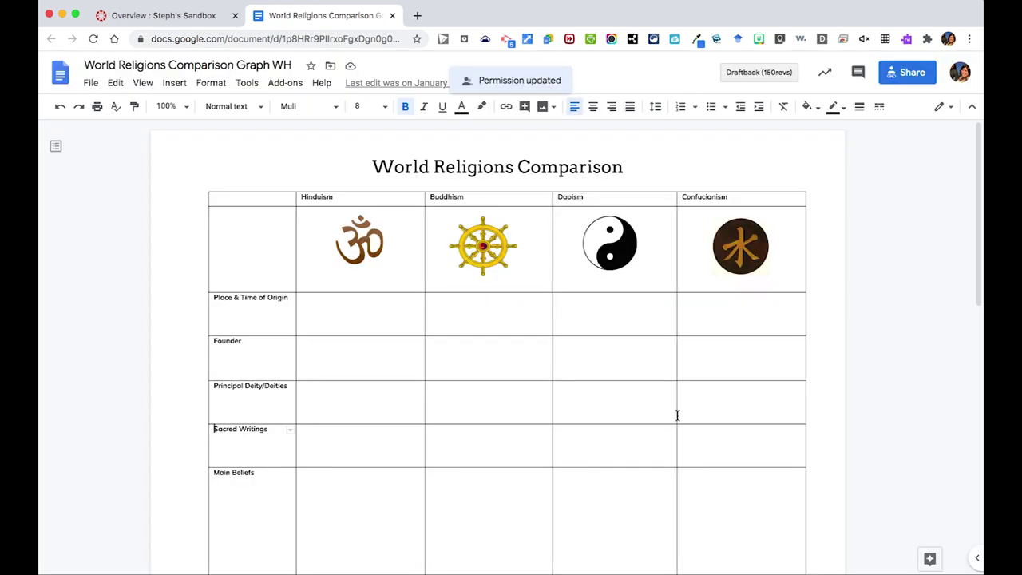
left_click(345, 39)
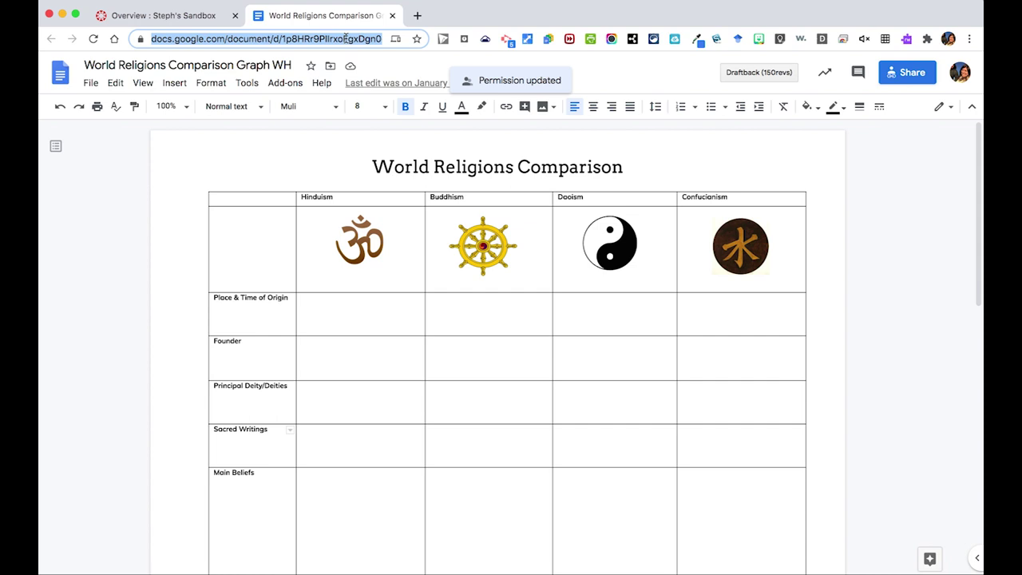
key("Right")
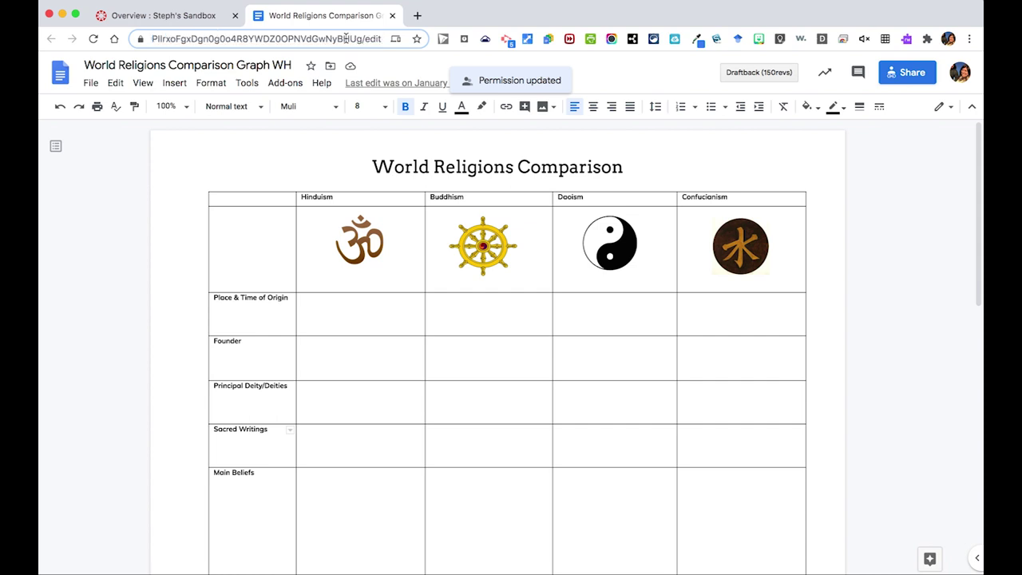
key("BackSpace")
key("BackSpace")
key("BackSpace")
key("BackSpace")
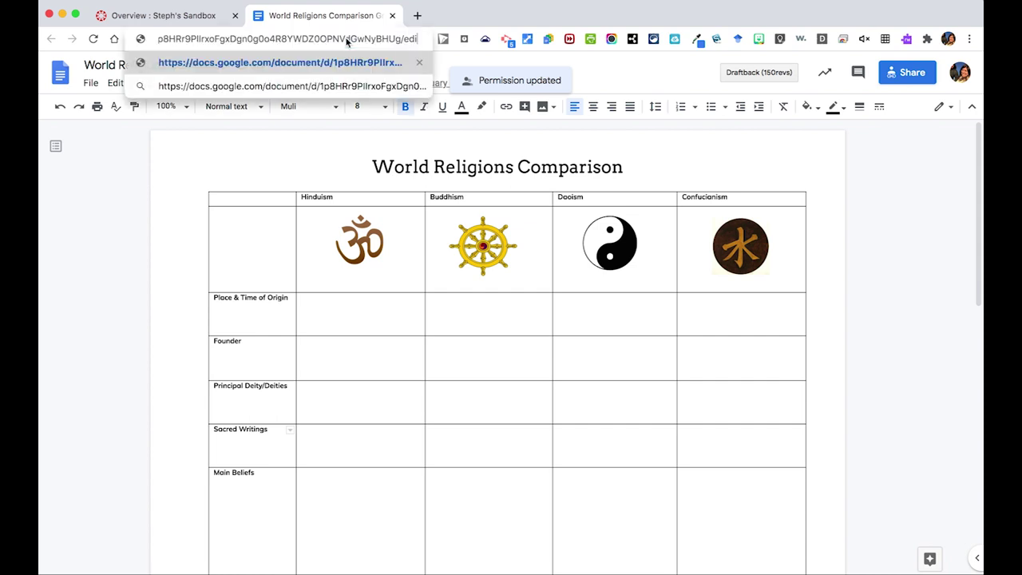
type("copy")
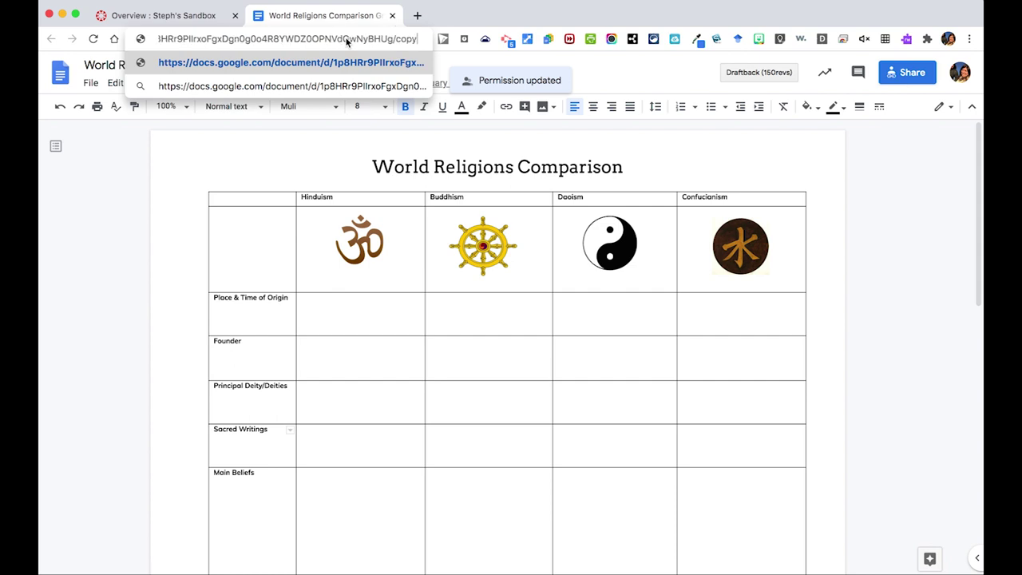
key("super+a")
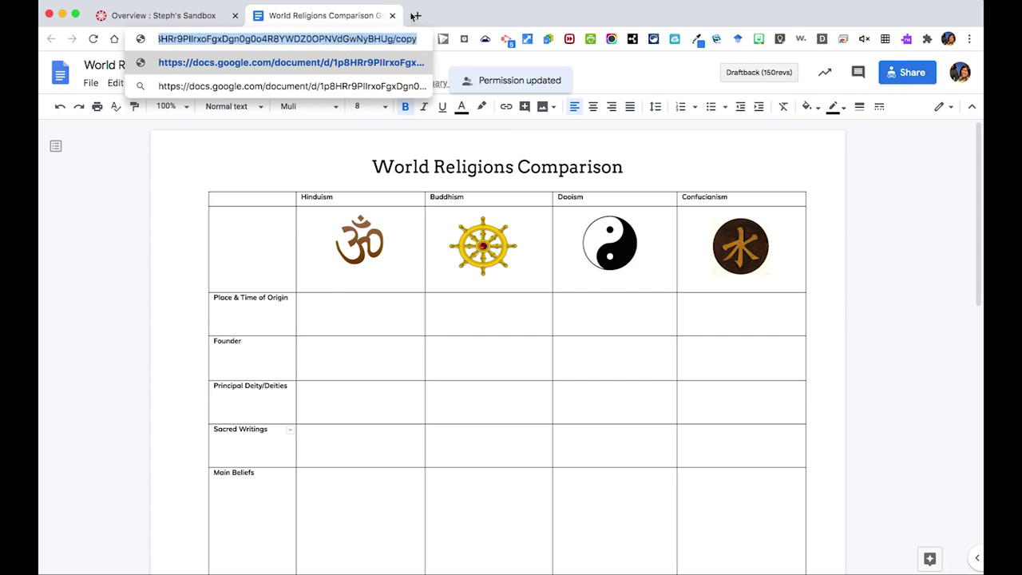
left_click(216, 16)
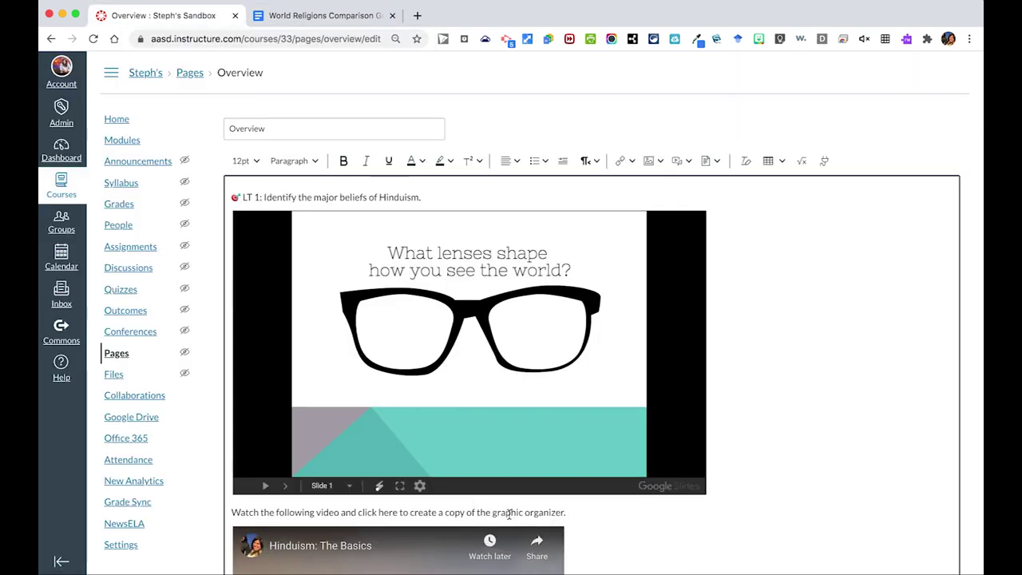
Link the words 'graphic organizer' to the pasted /copy document address as an external link.
left_click_drag(493, 512, 564, 512)
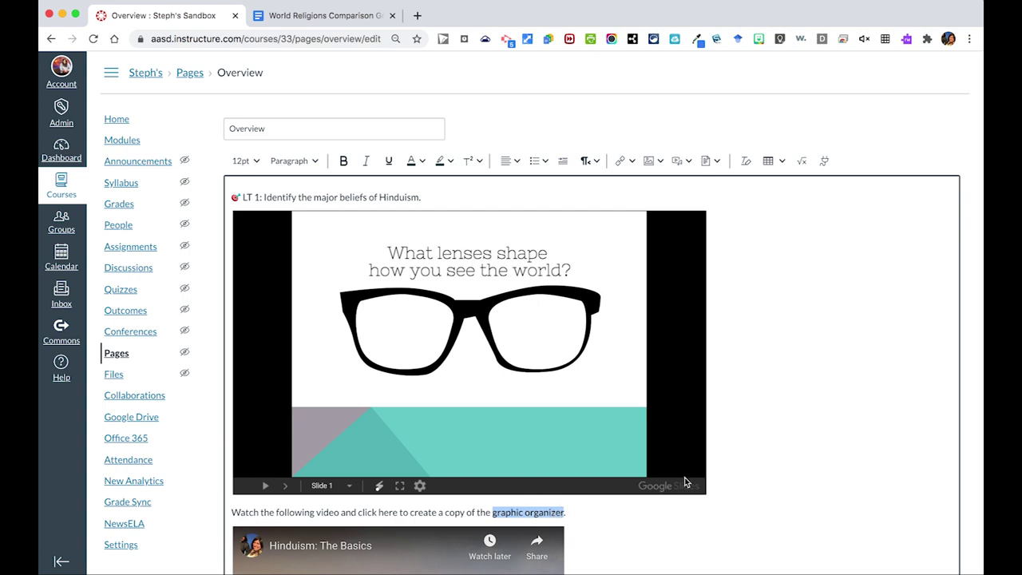
left_click(620, 161)
left_click(640, 182)
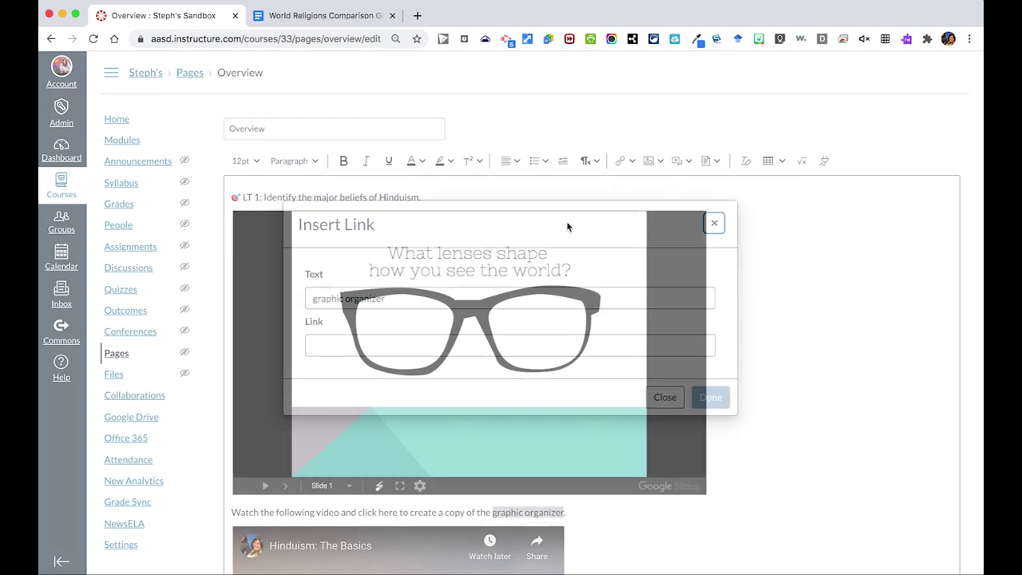
left_click(429, 345)
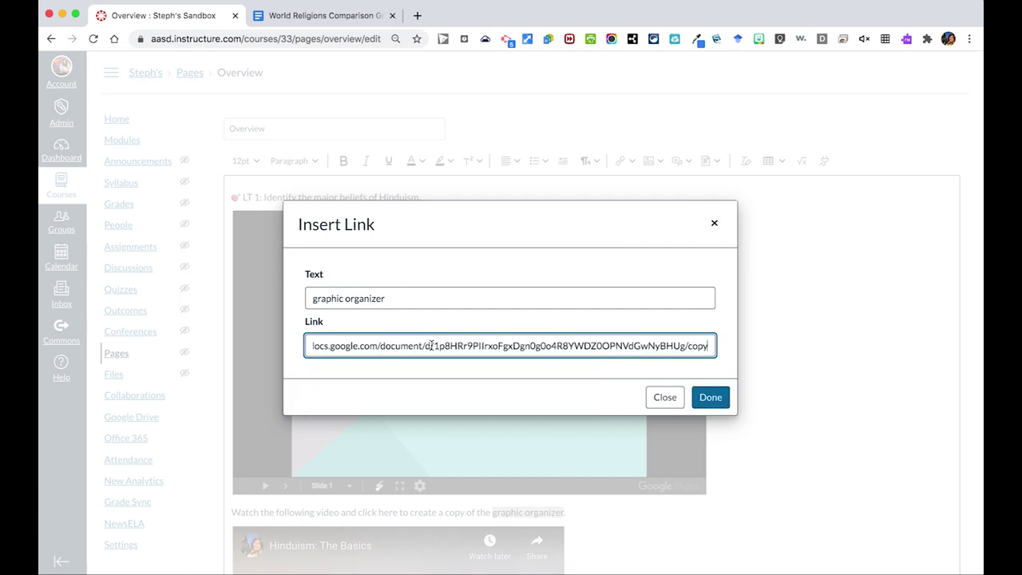
left_click(710, 396)
Save the Overview page with the new link.
scroll(836, 384, "down", 2)
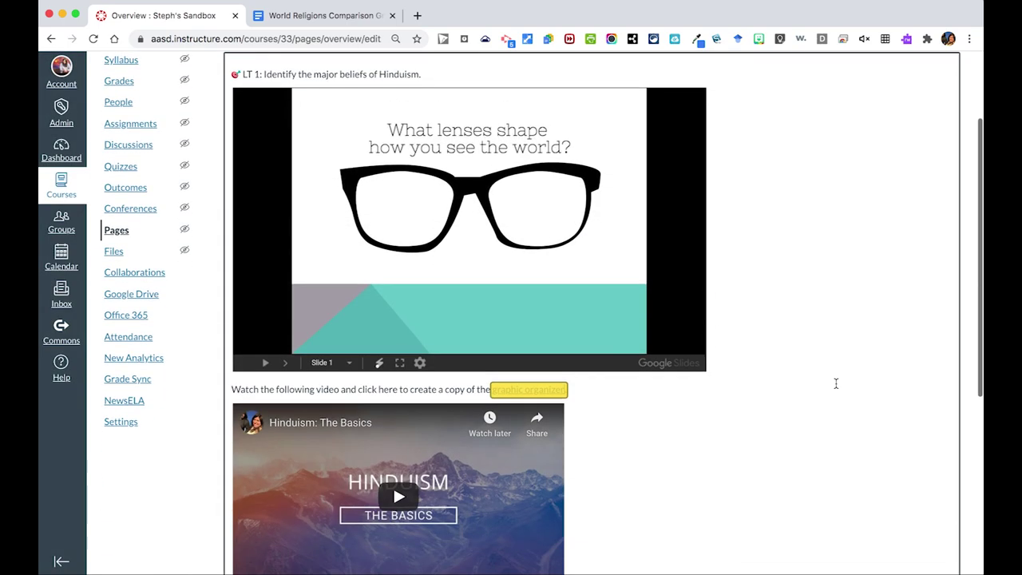
scroll(836, 384, "down", 5)
left_click(941, 543)
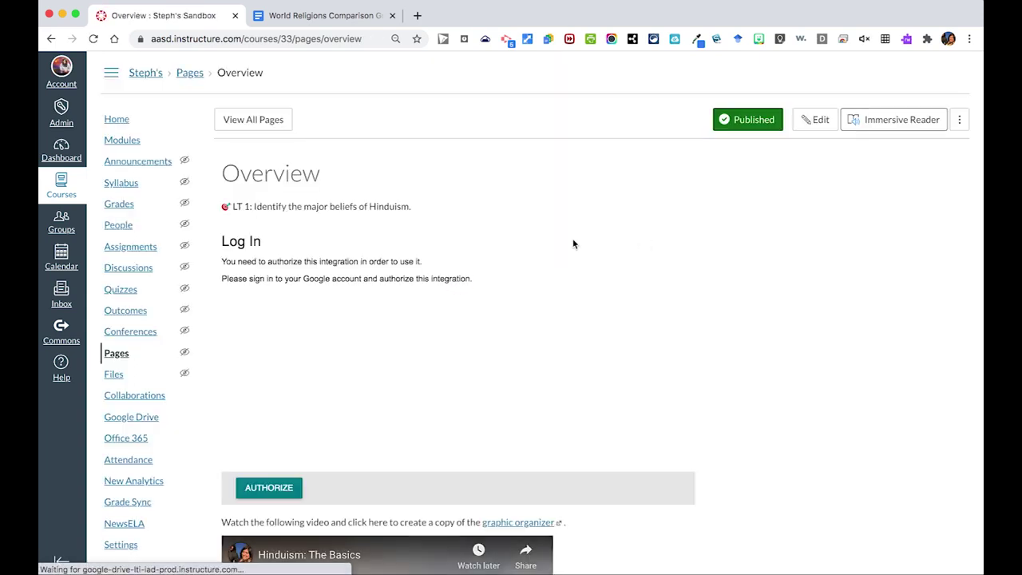
Scroll down the saved Overview page to the graphic organizer link.
scroll(572, 241, "down", 1)
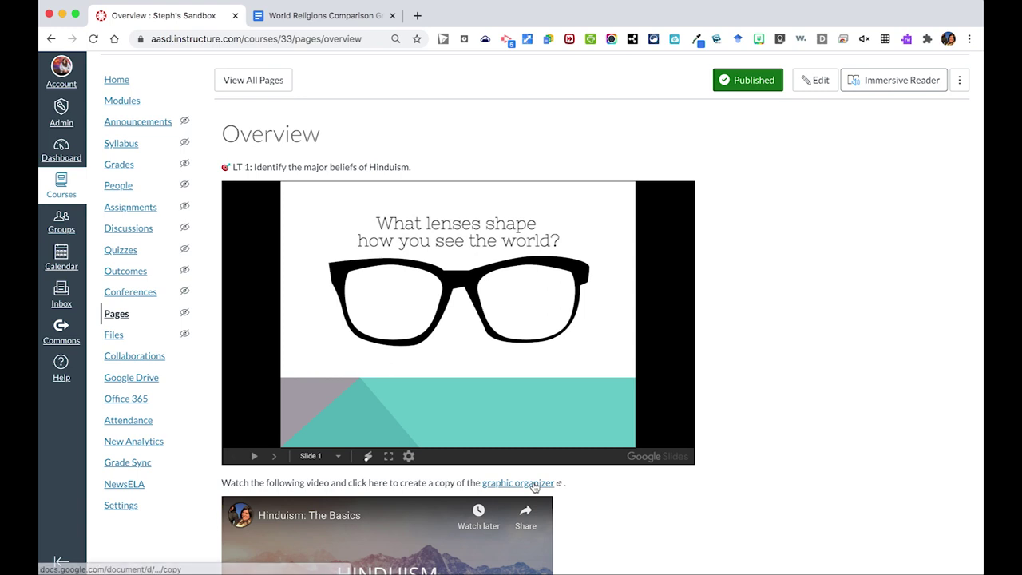